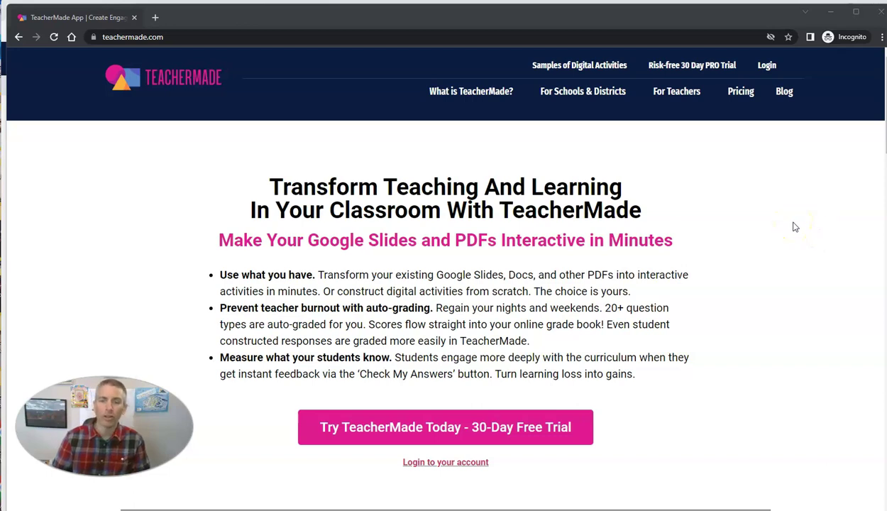
Minimize the promo window to reveal My Activities, which lists Citing Evidence and Demo Quiz 2
left_click(829, 12)
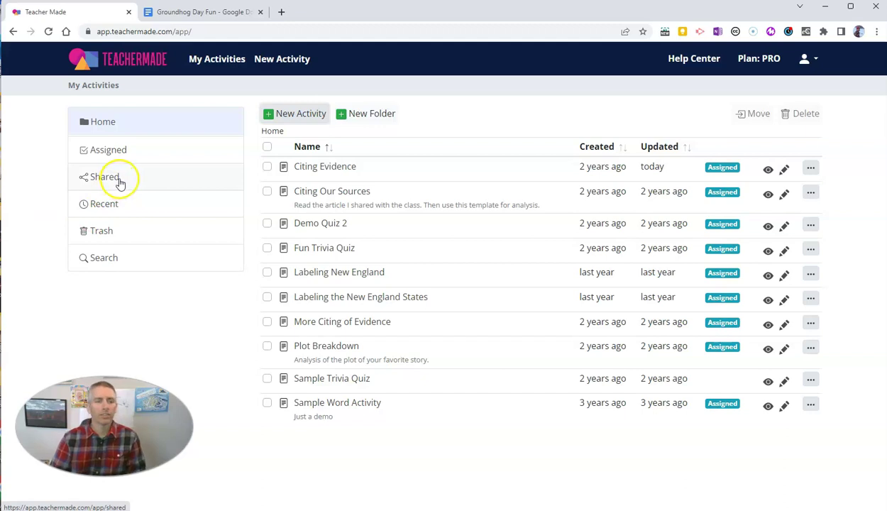
Download the Groundhog Day Fun Google Doc as Groundhog Day Fun.pdf (PDF Document)
left_click(196, 12)
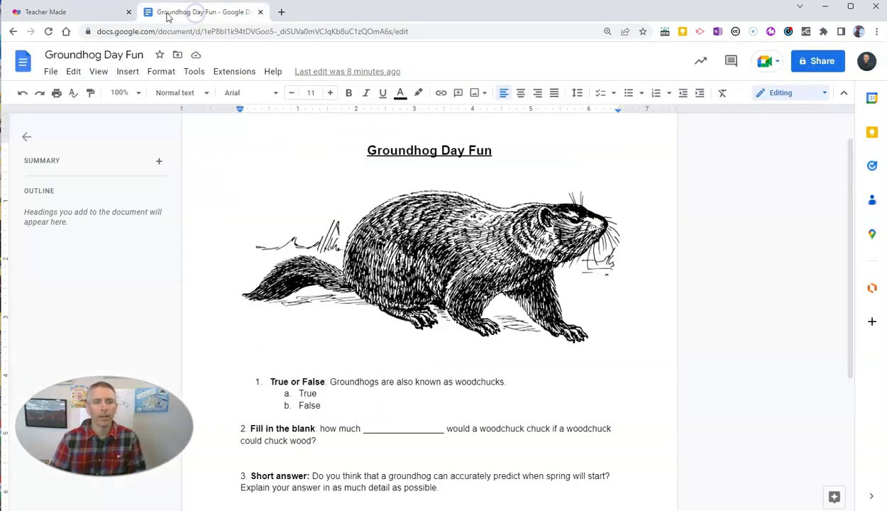
left_click(89, 15)
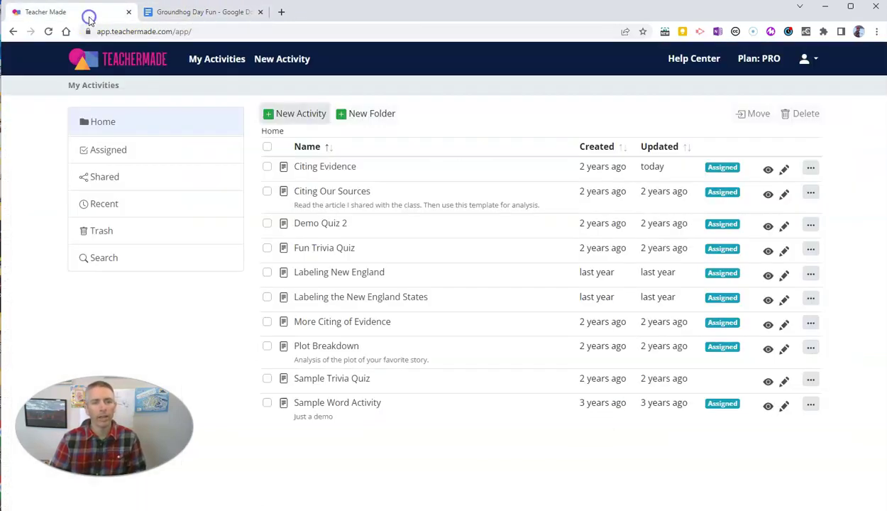
left_click(186, 13)
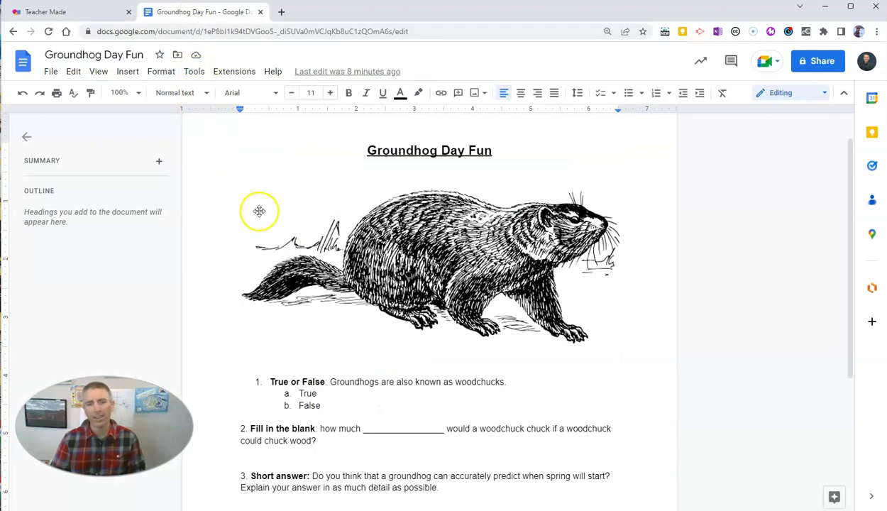
left_click(844, 92)
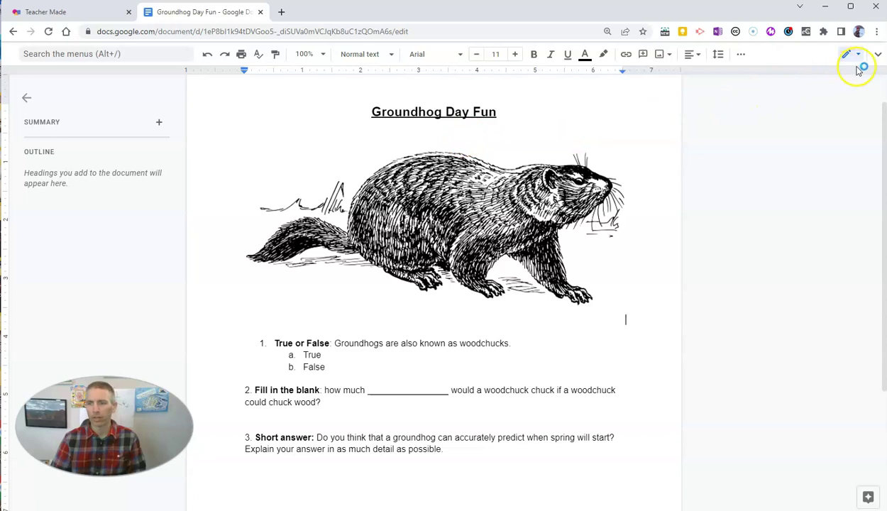
left_click(877, 59)
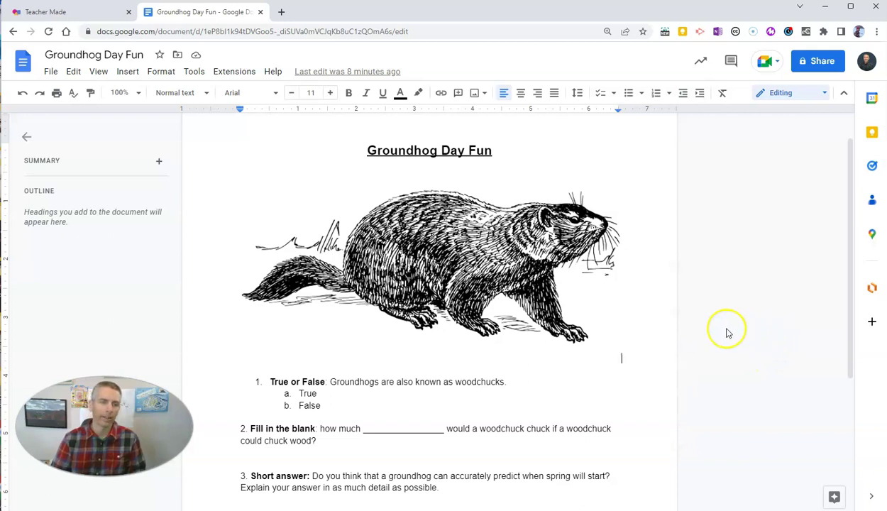
left_click(51, 74)
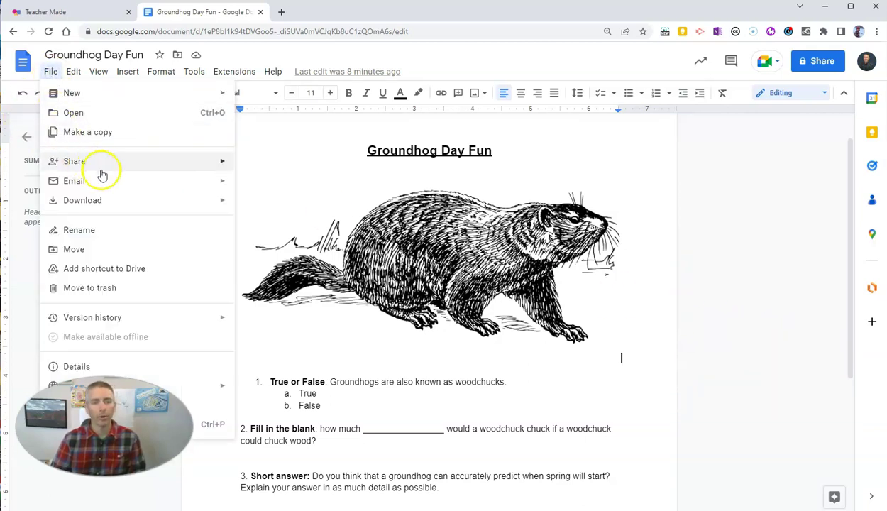
mouse_move(131, 202)
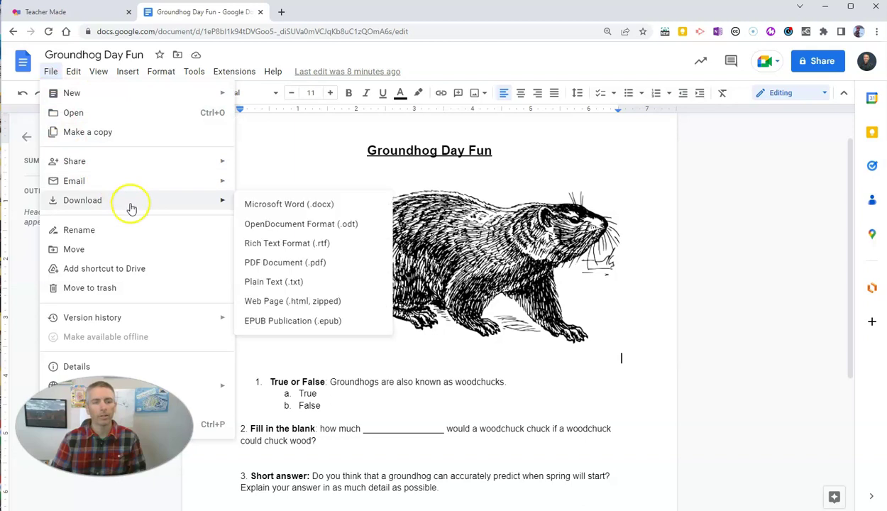
left_click(290, 263)
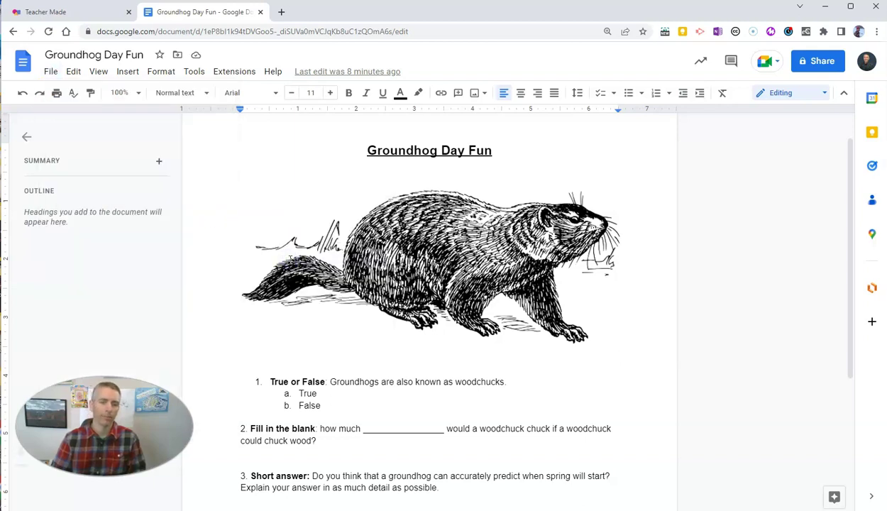
left_click(60, 498)
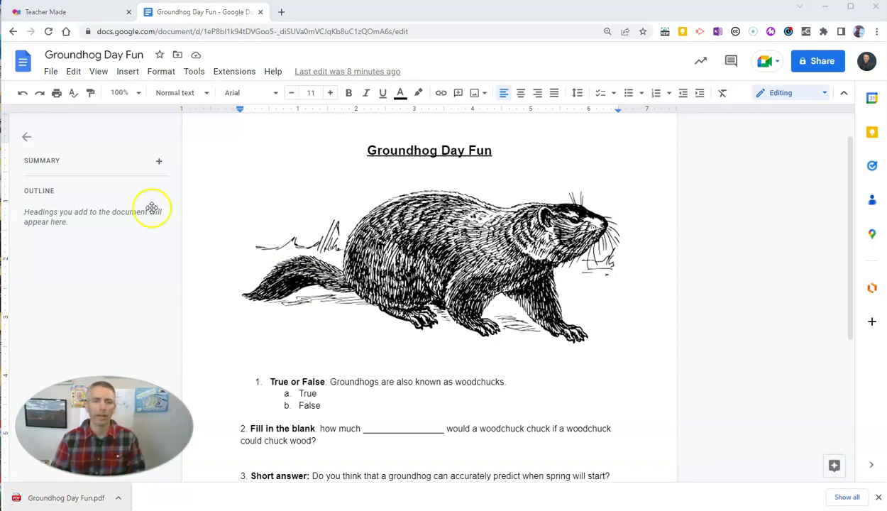
Start a new TeacherMade activity by uploading Groundhog Day Fun.pdf from the Desktop
left_click(69, 13)
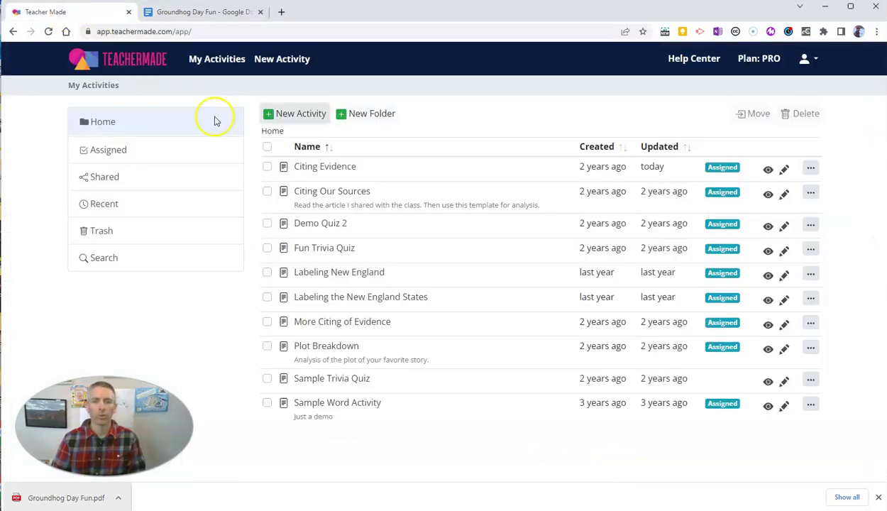
left_click(282, 115)
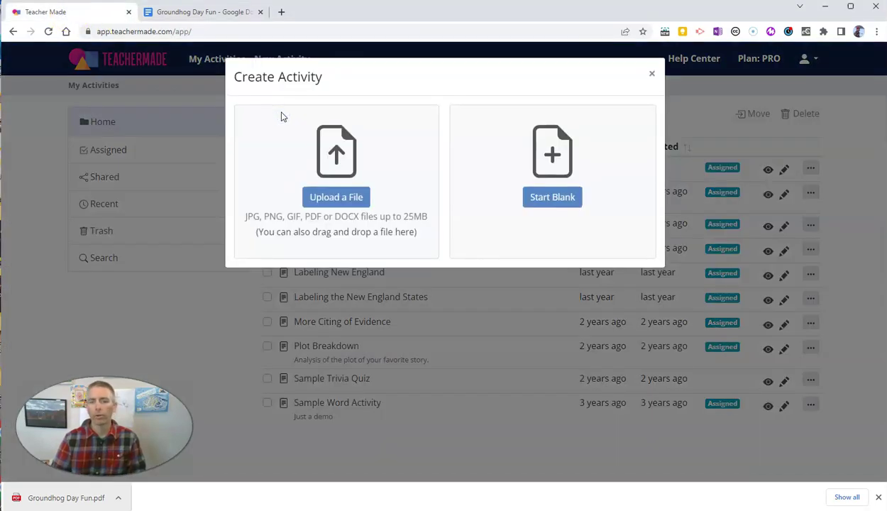
left_click(338, 196)
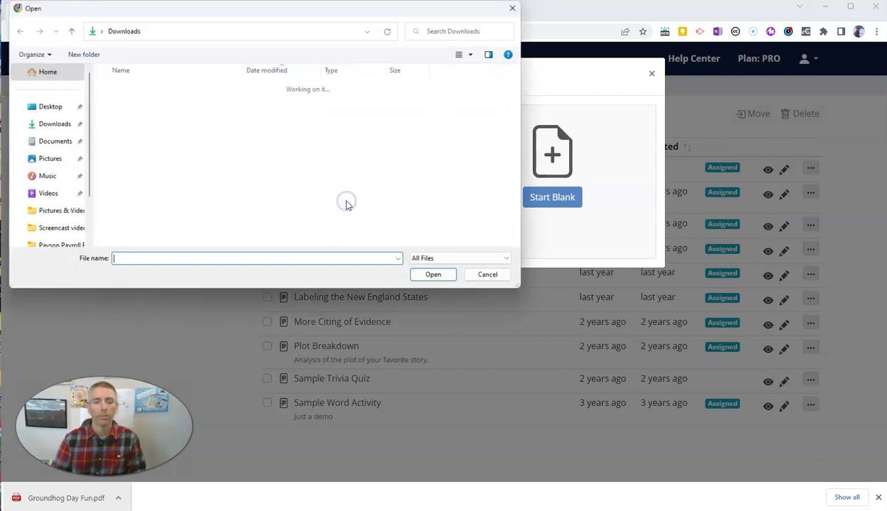
left_click(37, 108)
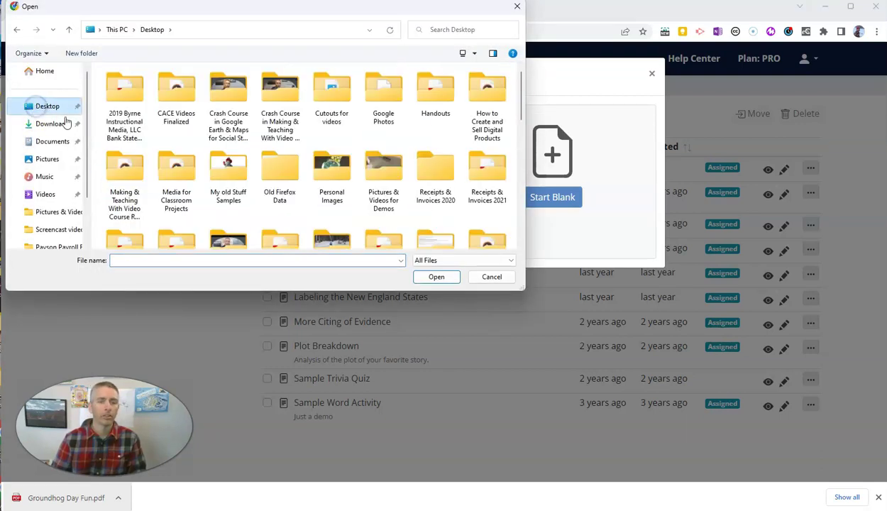
scroll(380, 158, "down", 5)
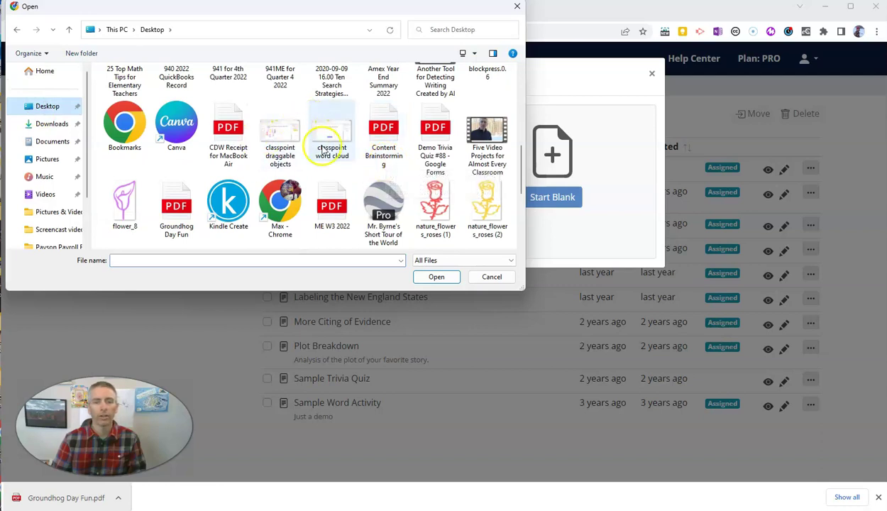
left_click(176, 216)
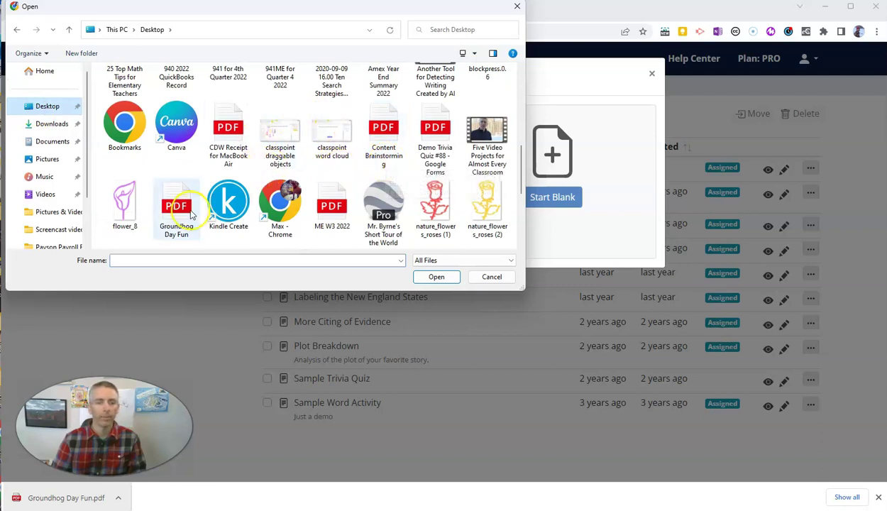
left_click(437, 277)
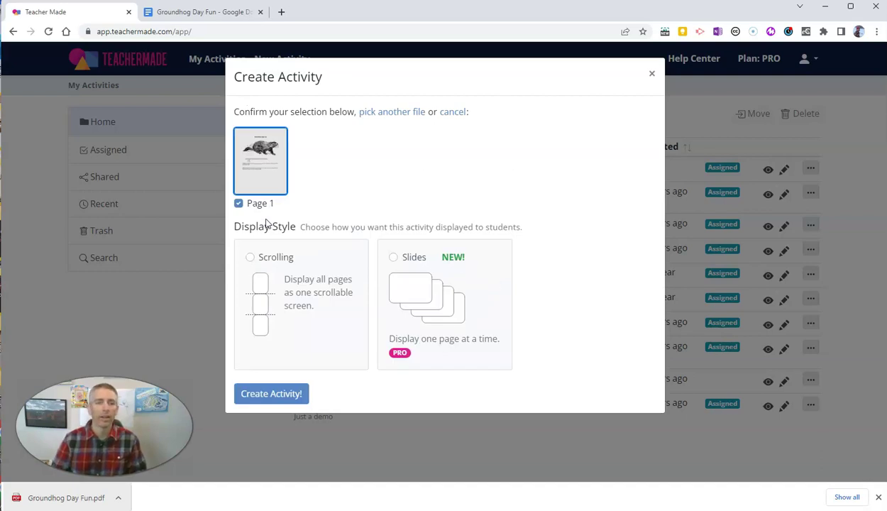
Choose the Scrolling display style and create the activity from the uploaded page
left_click(251, 258)
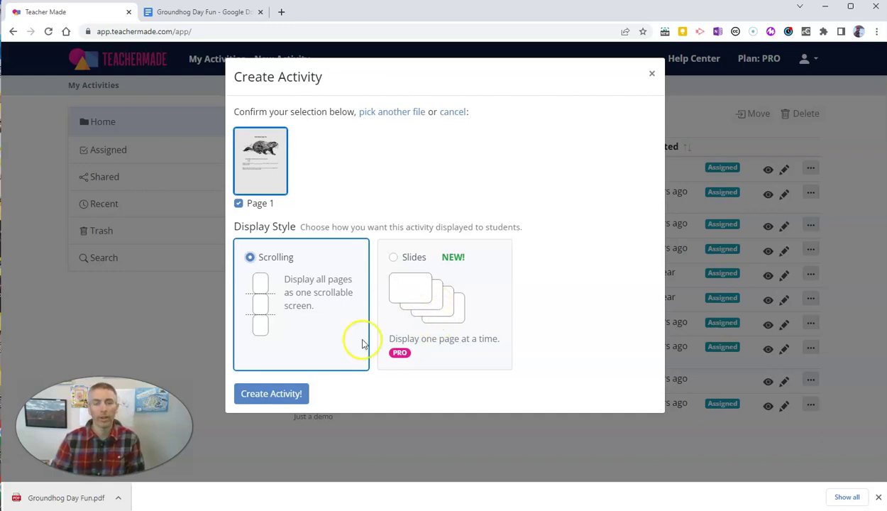
left_click(273, 399)
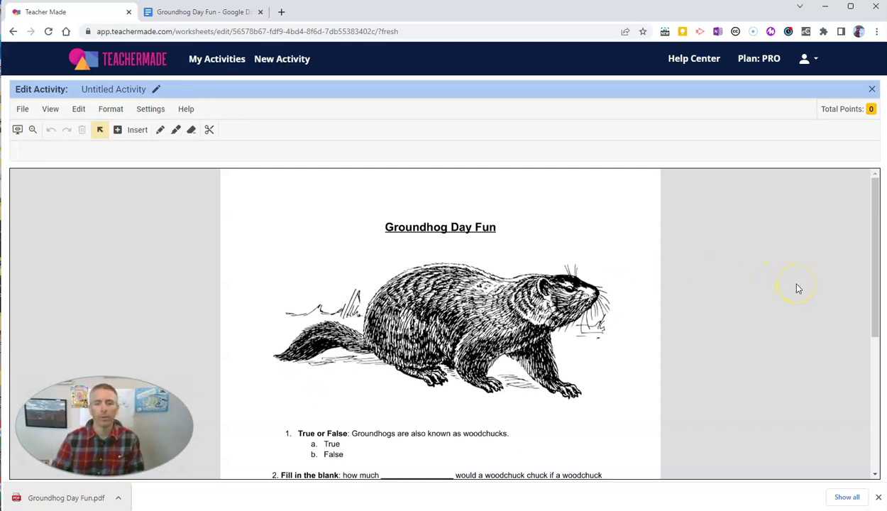
Rename the Untitled Activity to 'Groundhog Day Fun' and save it
left_click(157, 90)
type("Groundhog")
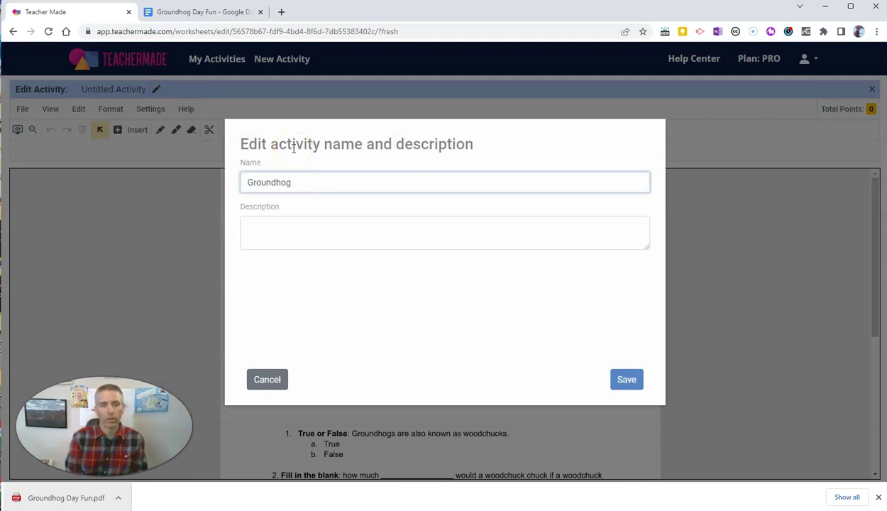
type(" Day Fun")
left_click(629, 379)
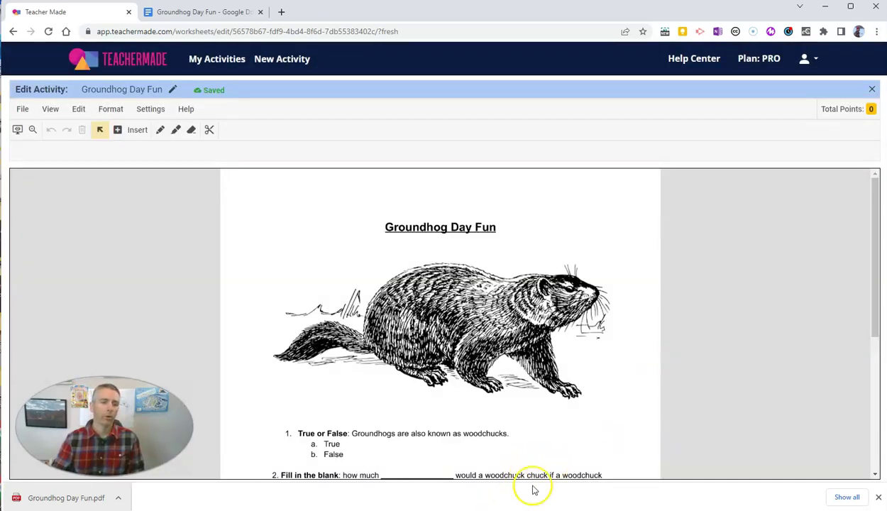
Dismiss the download bar, zoom in on the worksheet, and show the Insert question tools
left_click(879, 497)
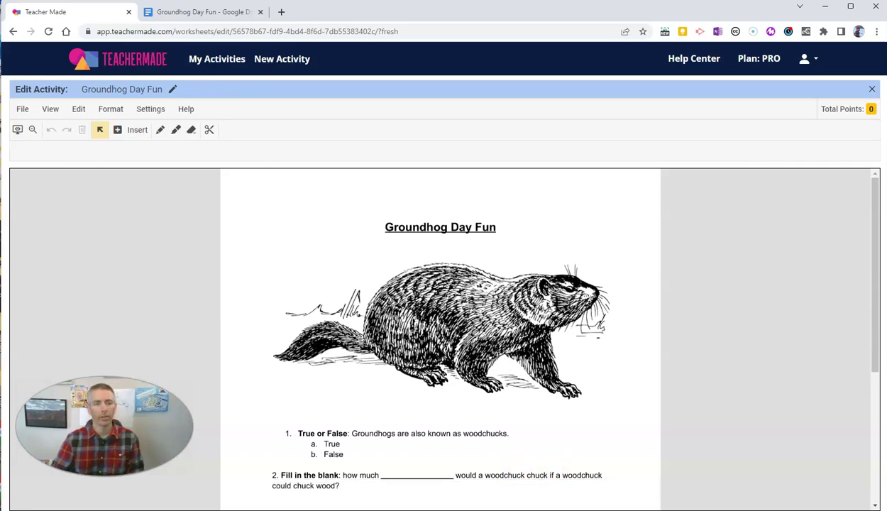
key("ctrl+plus")
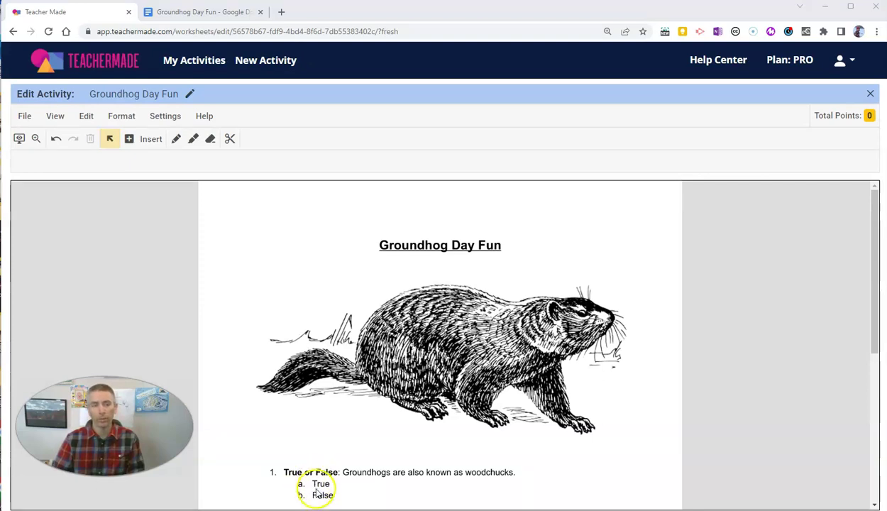
left_click(132, 141)
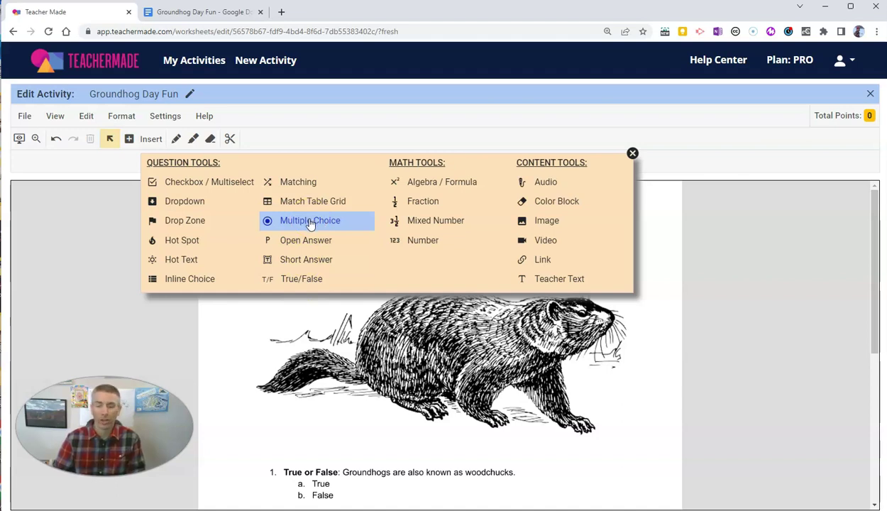
Place a two-answer Multiple Choice item beside True and False in question 1
left_click(310, 221)
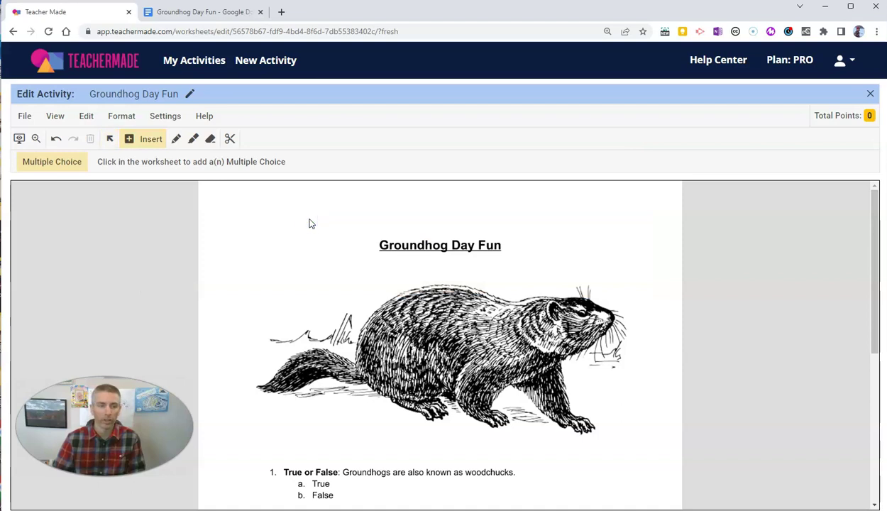
left_click(341, 477)
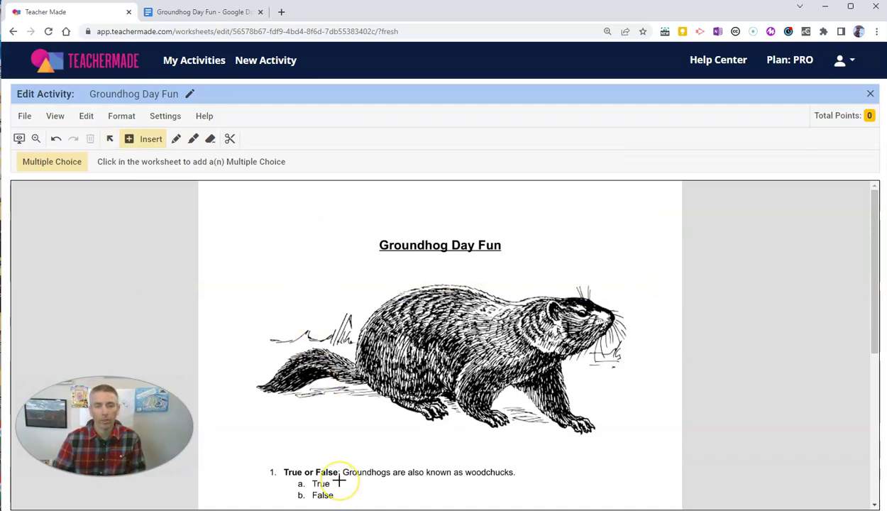
left_click(340, 482)
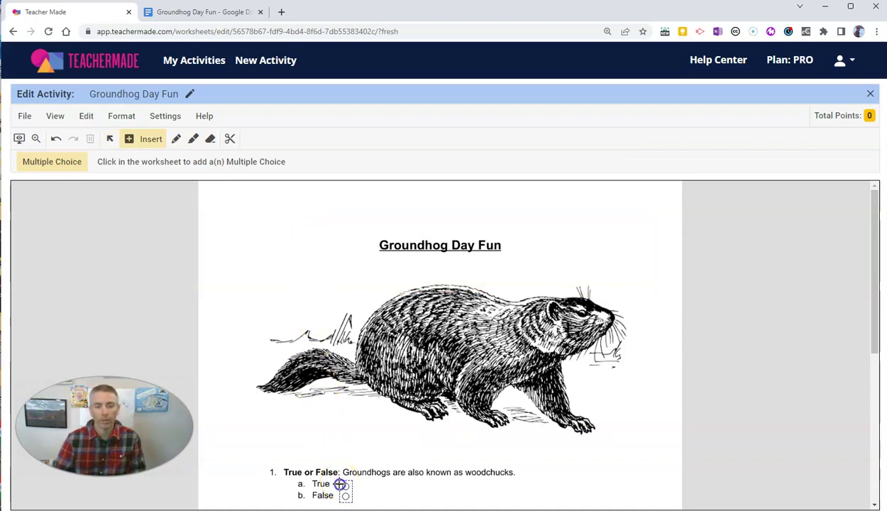
left_click(341, 502)
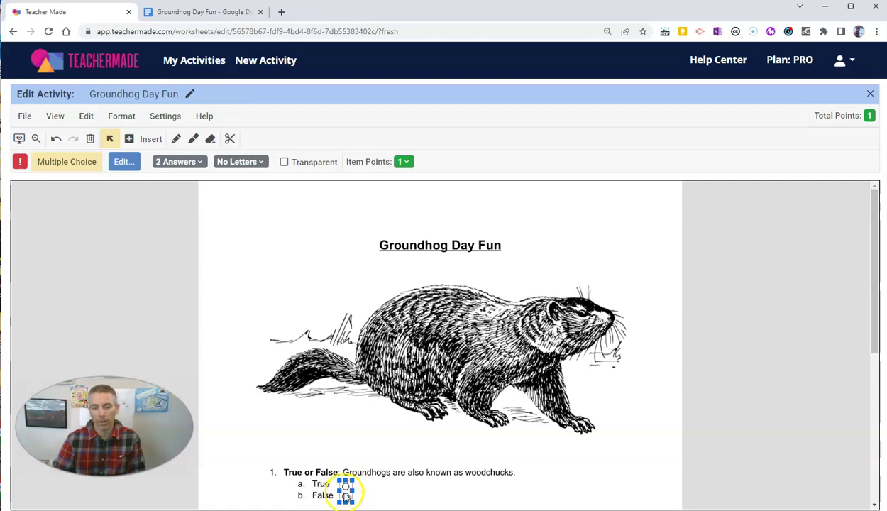
left_click(345, 492)
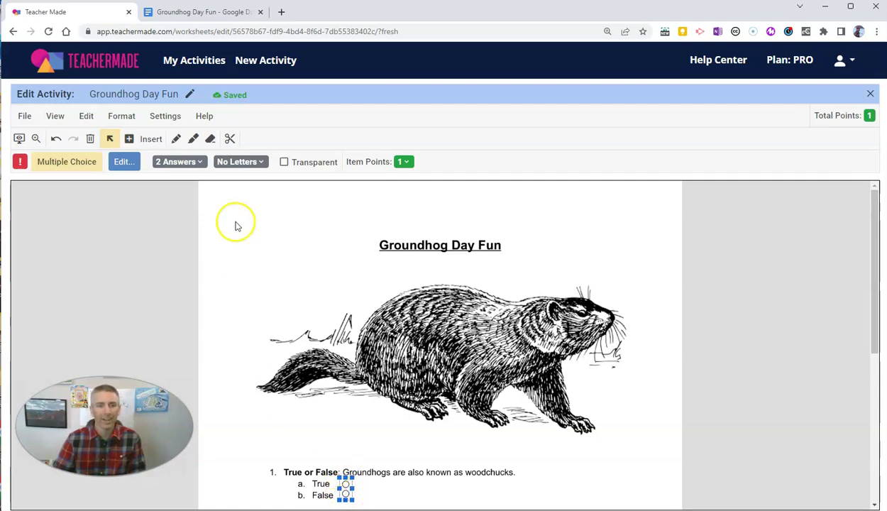
Make the question 1 multiple-choice item worth 5 points with True as the correct answer
left_click(196, 163)
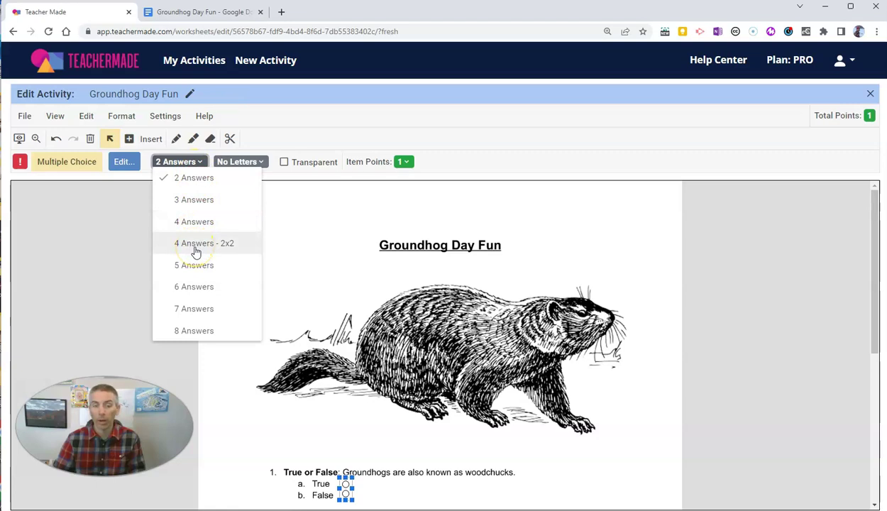
key("Escape")
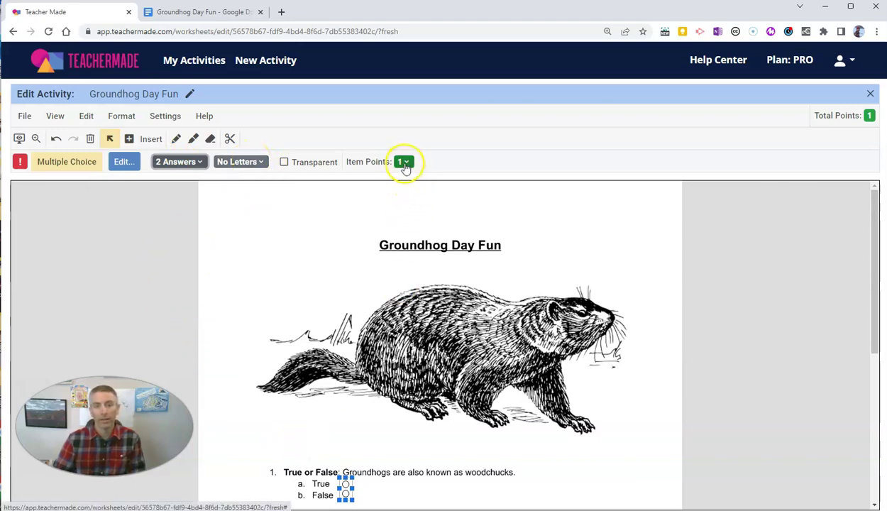
left_click(404, 163)
left_click(405, 178)
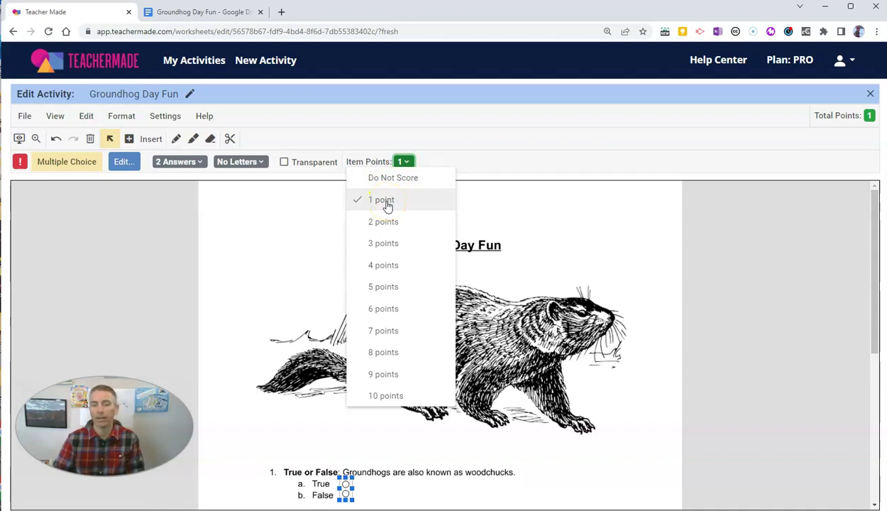
left_click(378, 289)
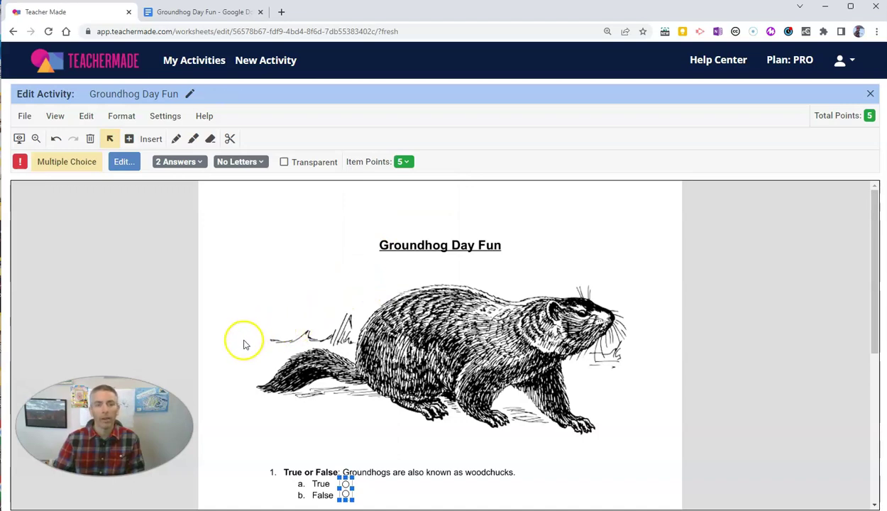
left_click(346, 484)
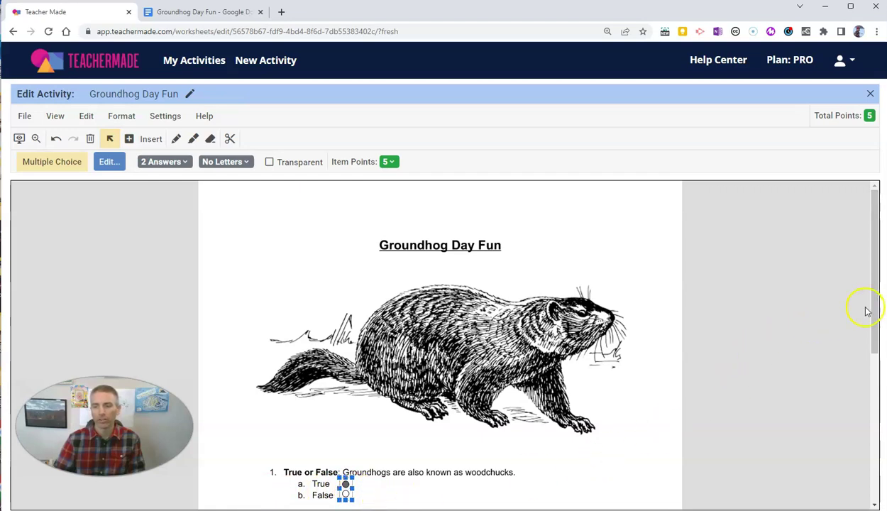
left_click_drag(874, 306, 860, 406)
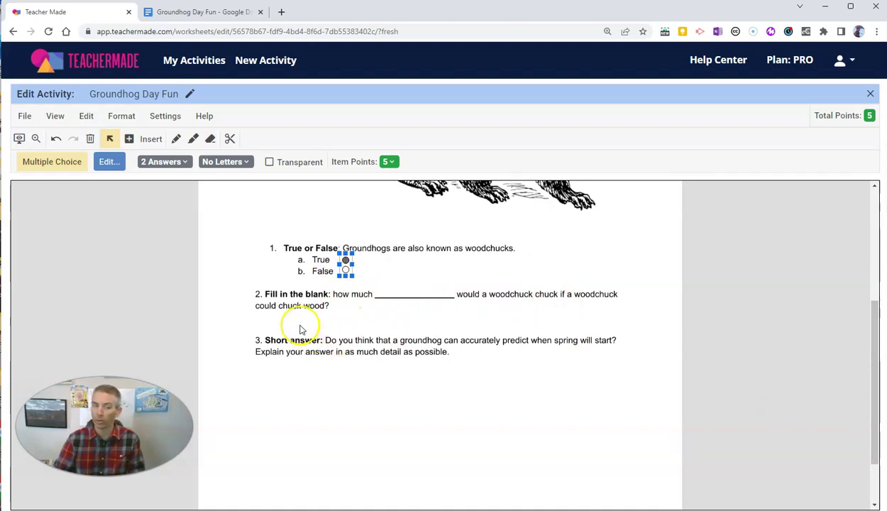
Draw a Short Answer box across the question 2 blank, opening its Edit Short Answer settings
left_click(132, 143)
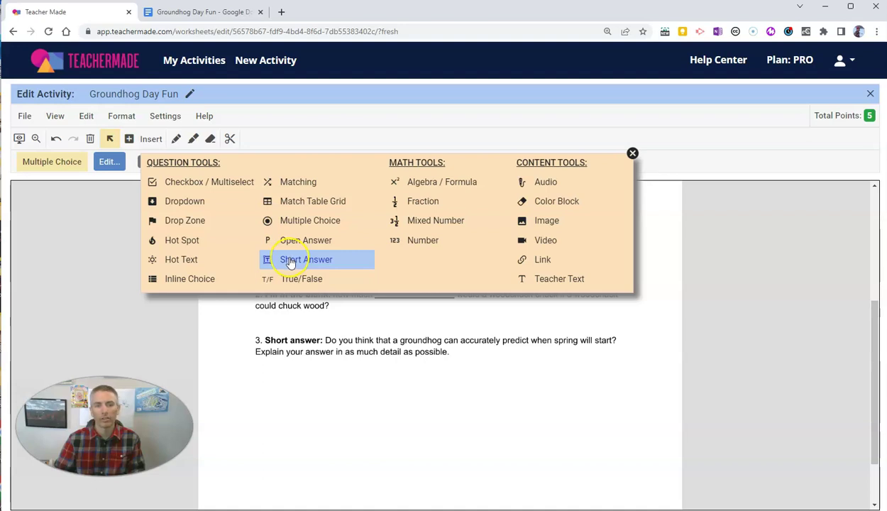
left_click(290, 262)
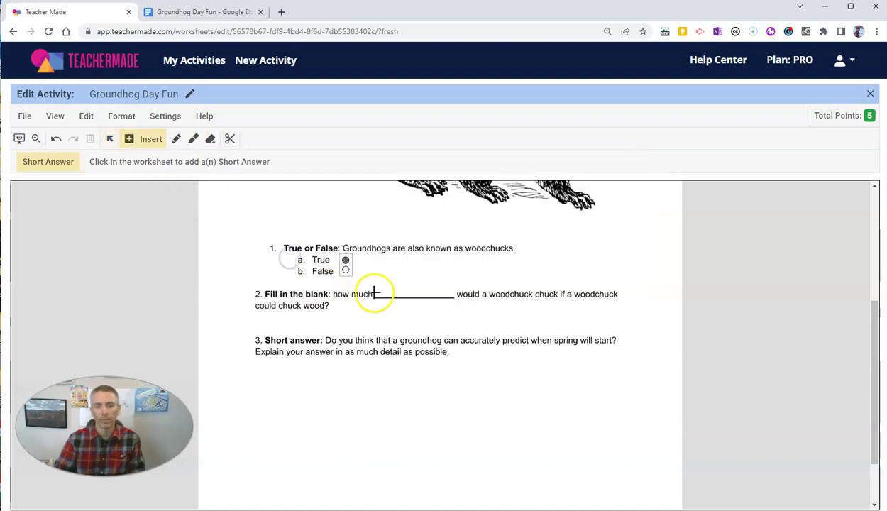
left_click_drag(373, 289, 458, 293)
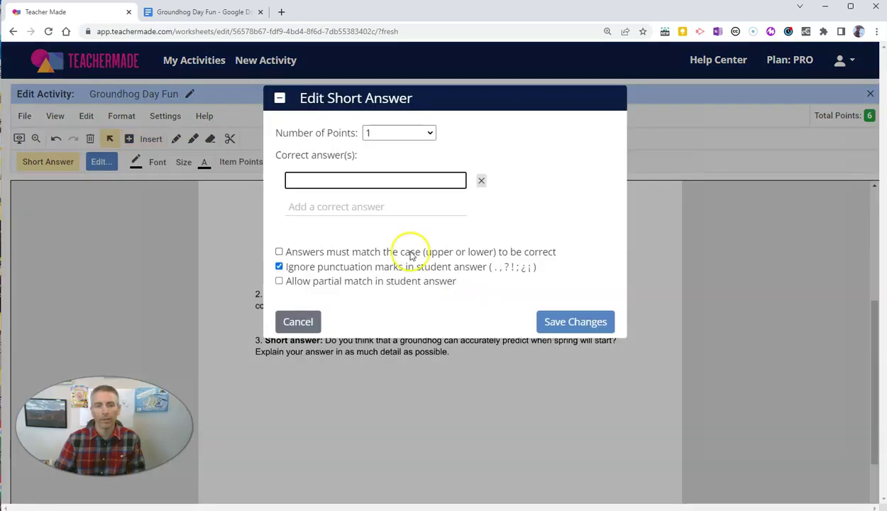
Set the question 2 short answer to 5 points, accepting only 'wood', and save the changes
left_click(377, 134)
left_click(386, 219)
left_click(314, 183)
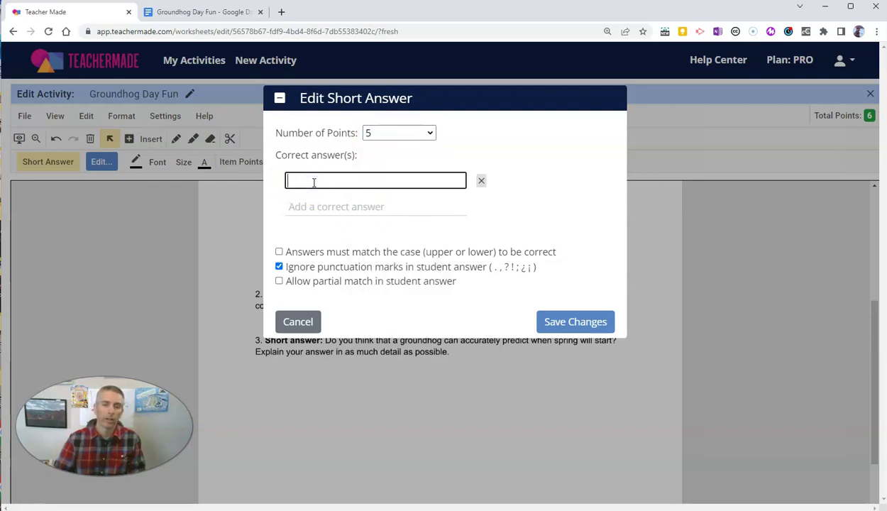
type("wood")
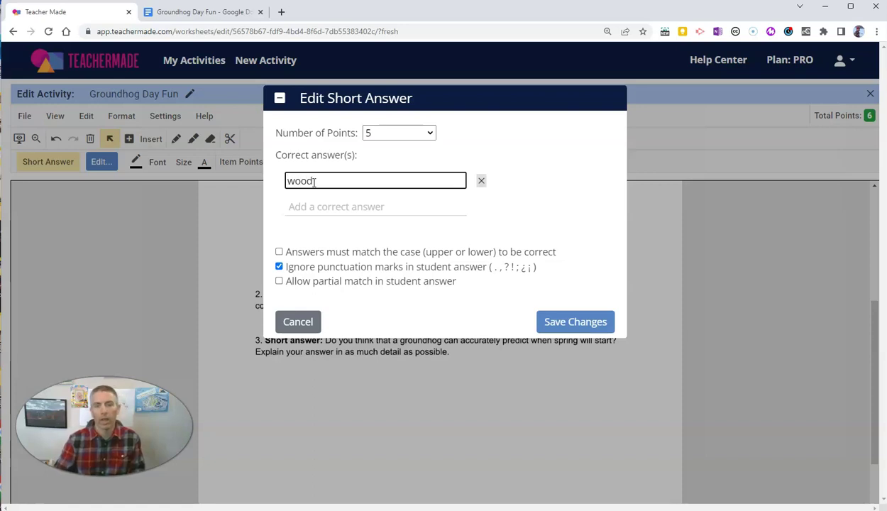
left_click(319, 207)
type("Wood")
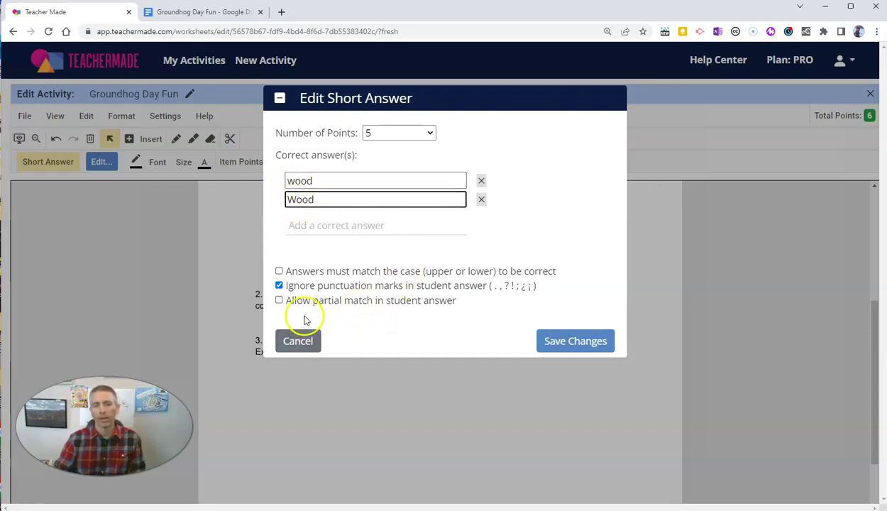
left_click(279, 272)
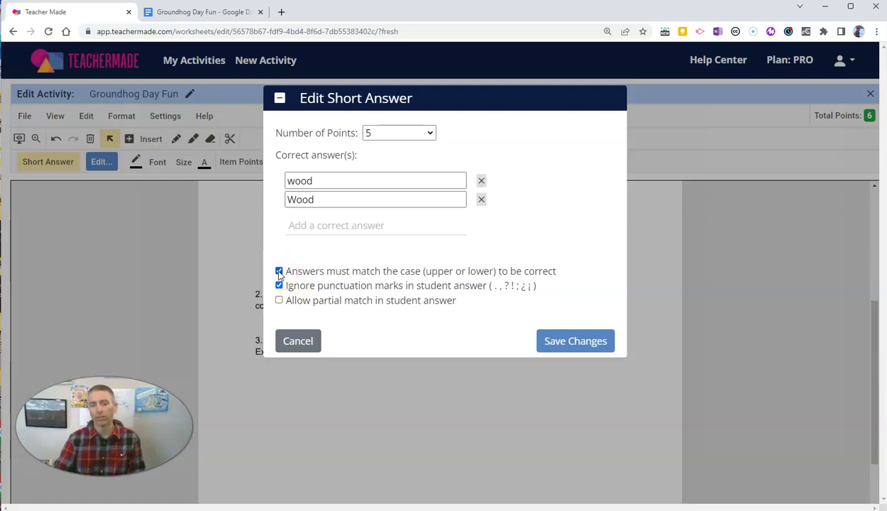
left_click(481, 200)
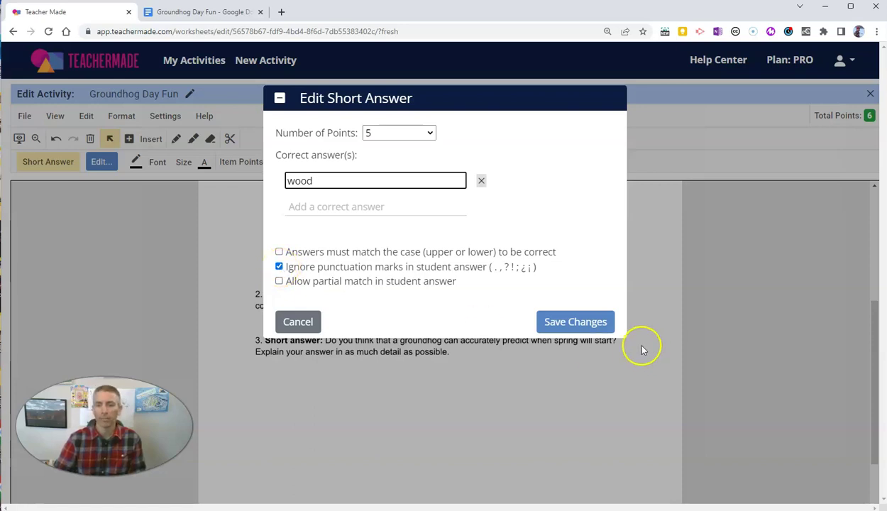
left_click(572, 322)
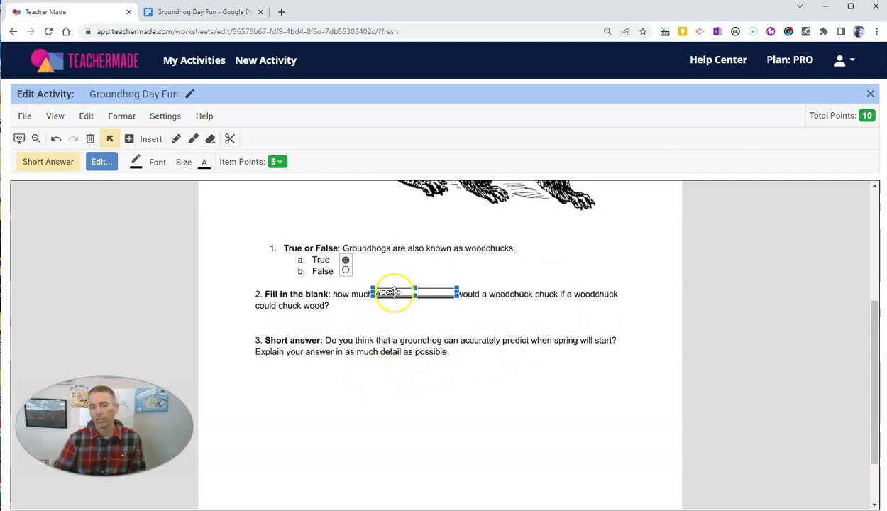
Draw a large open-answer box beneath question 3
left_click(461, 359)
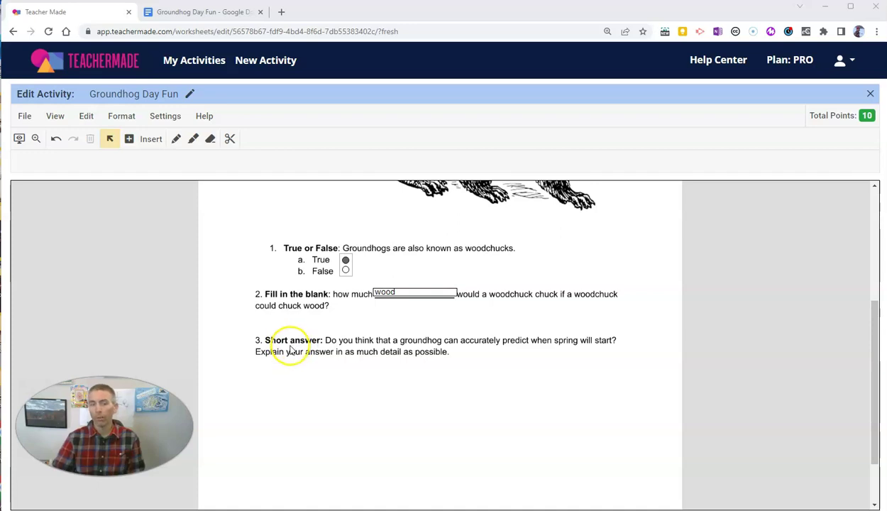
left_click(133, 142)
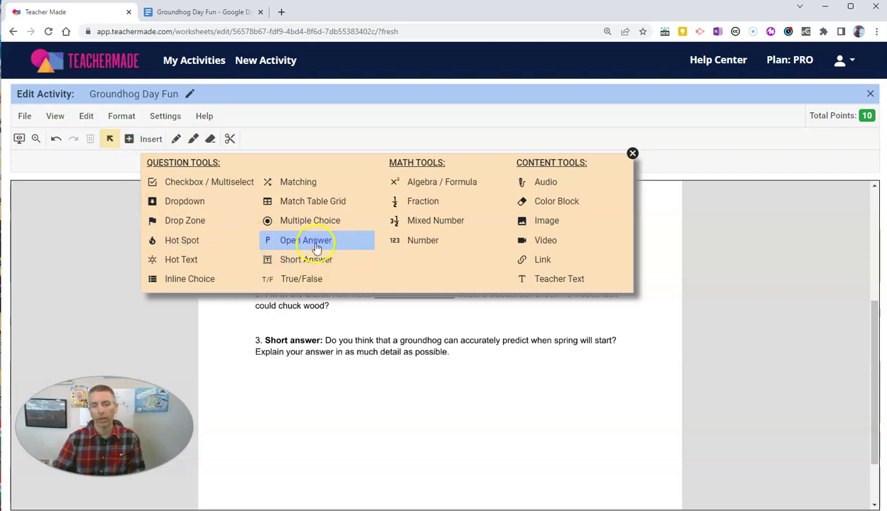
left_click(316, 243)
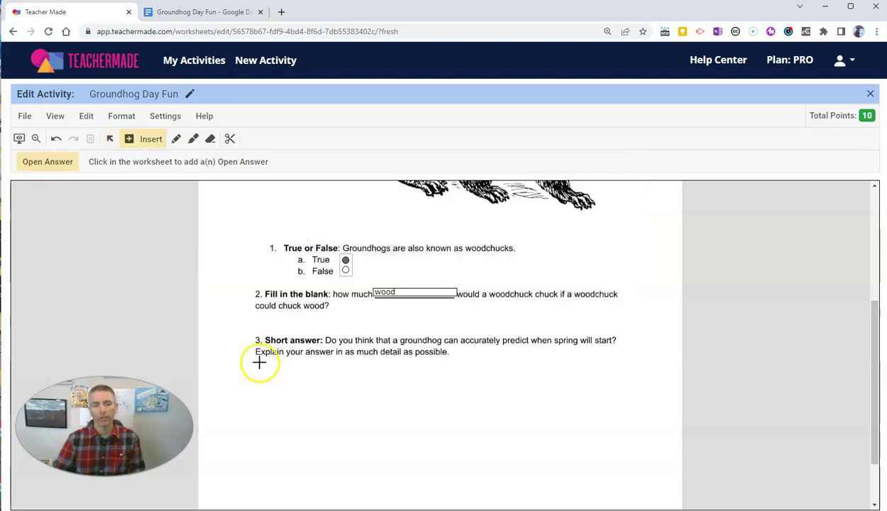
left_click_drag(259, 362, 621, 459)
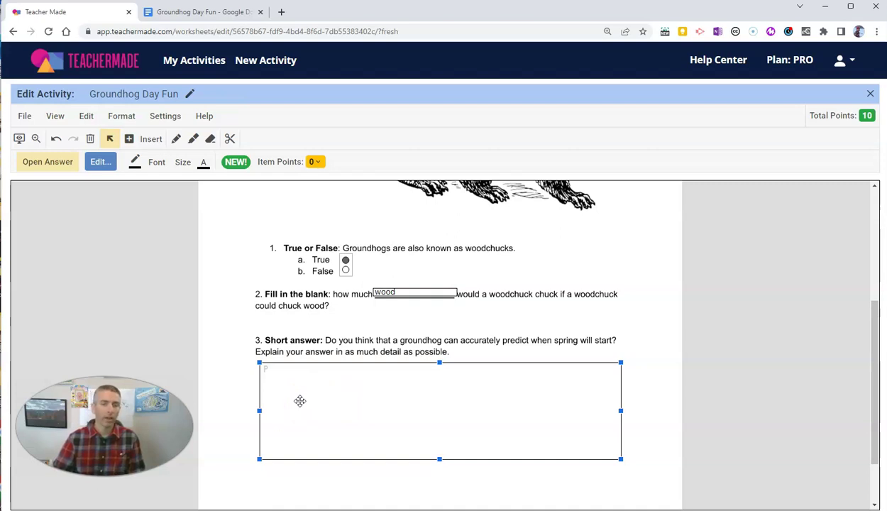
Set the open-answer box's Item Points to 5, bringing the activity total to 15
left_click(316, 163)
left_click(296, 287)
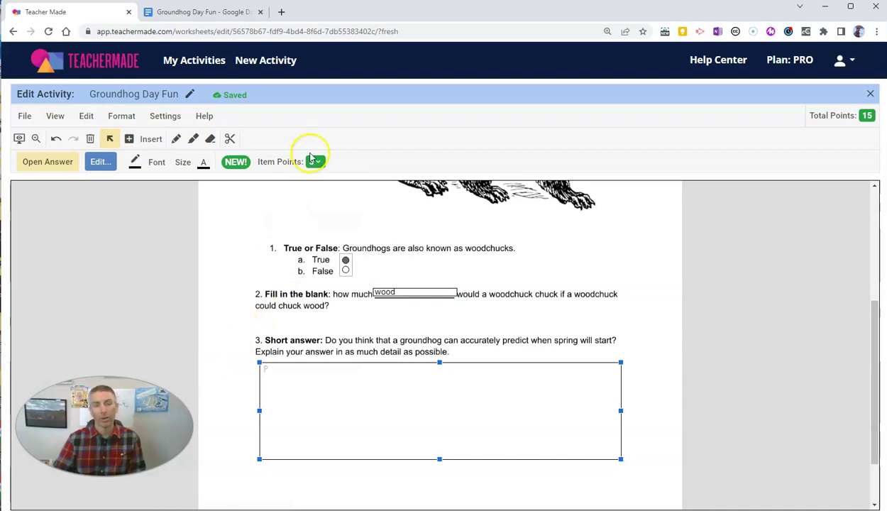
left_click(316, 163)
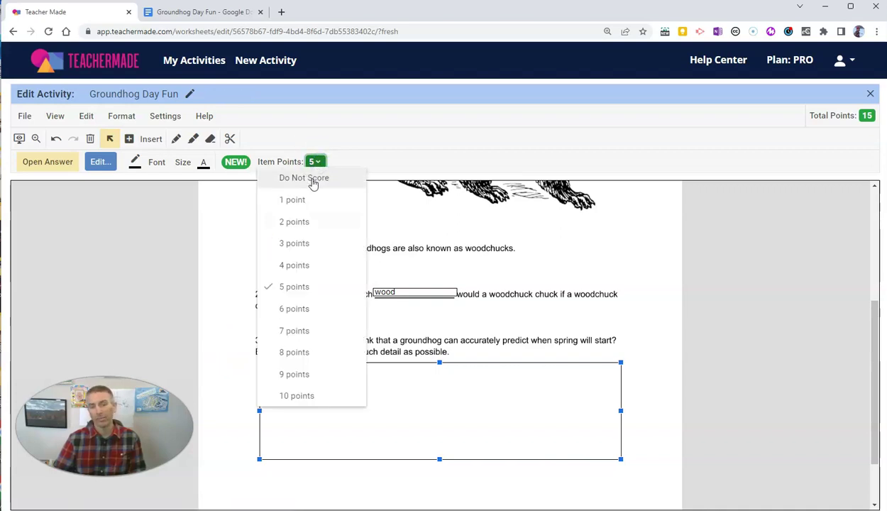
left_click(313, 180)
left_click(316, 162)
left_click(300, 289)
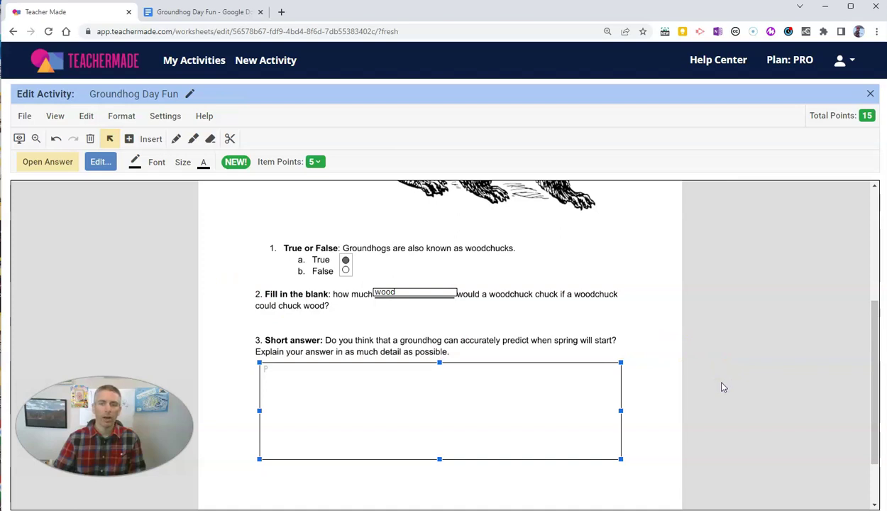
scroll(722, 386, "up", 3)
scroll(731, 378, "down", 4)
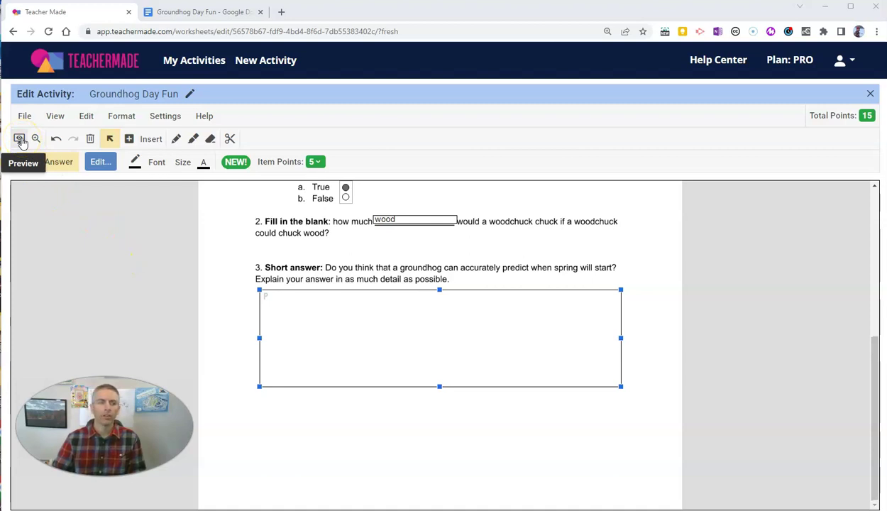
In Activity Preview, answer True, fill the blank with 'wood', and write a one-sentence response to question 3
left_click(20, 140)
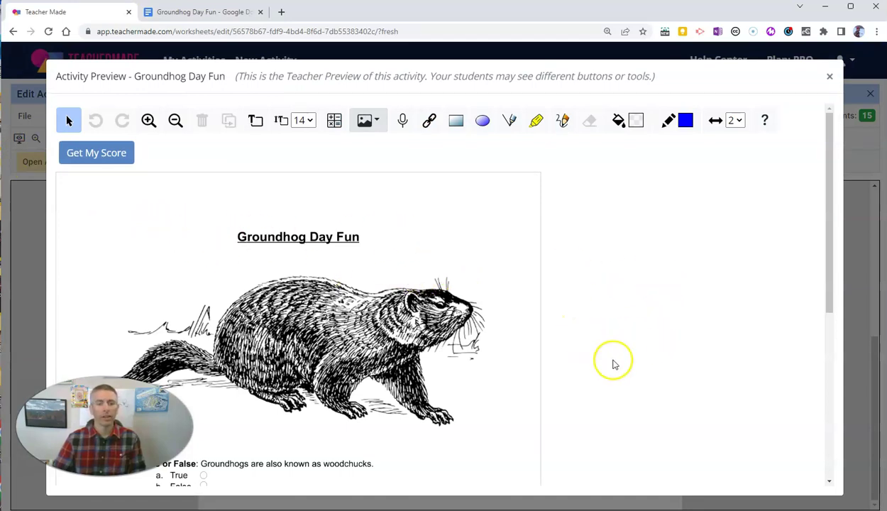
scroll(614, 364, "down", 3)
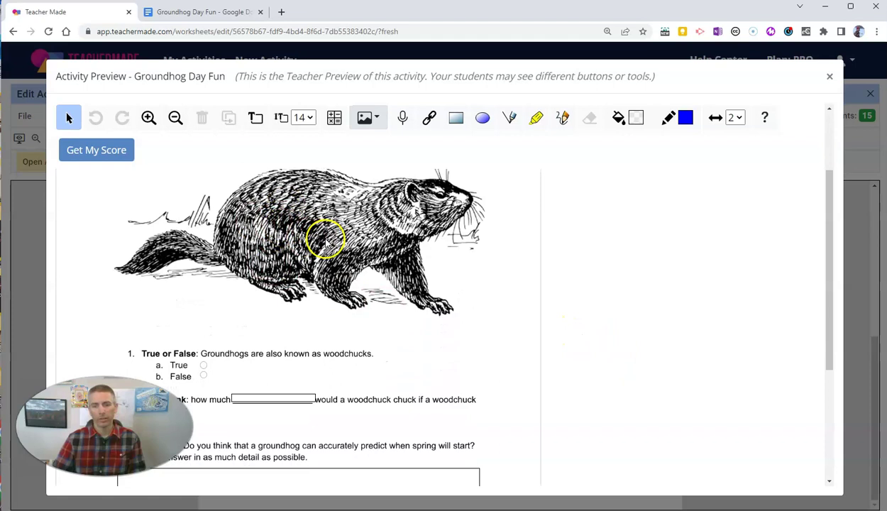
scroll(325, 242, "down", 2)
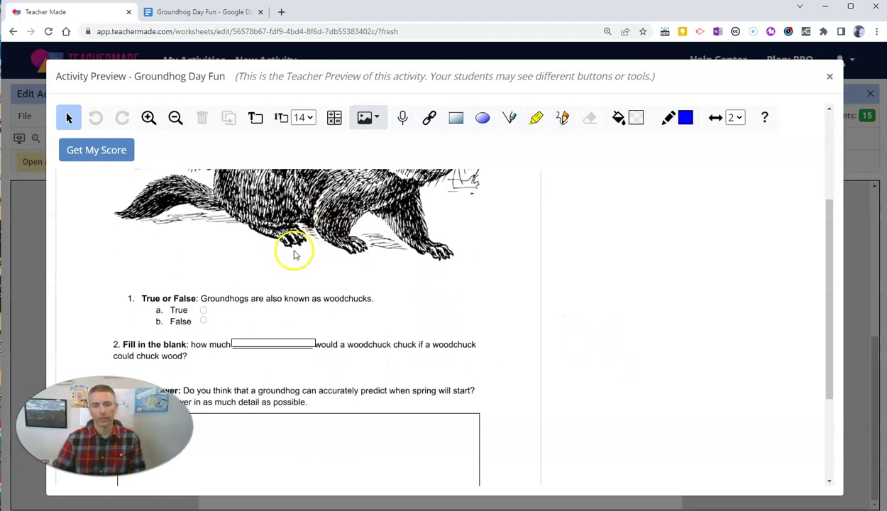
left_click(203, 312)
left_click(251, 343)
type("wood")
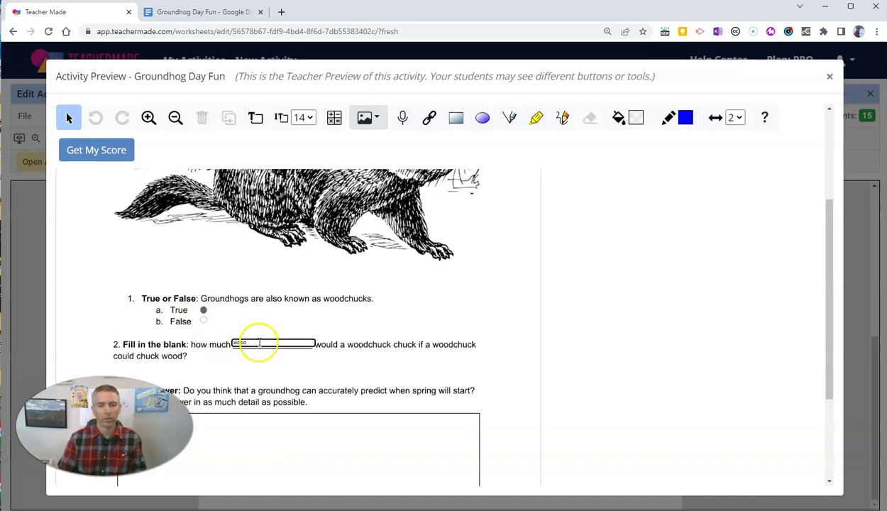
left_click(325, 443)
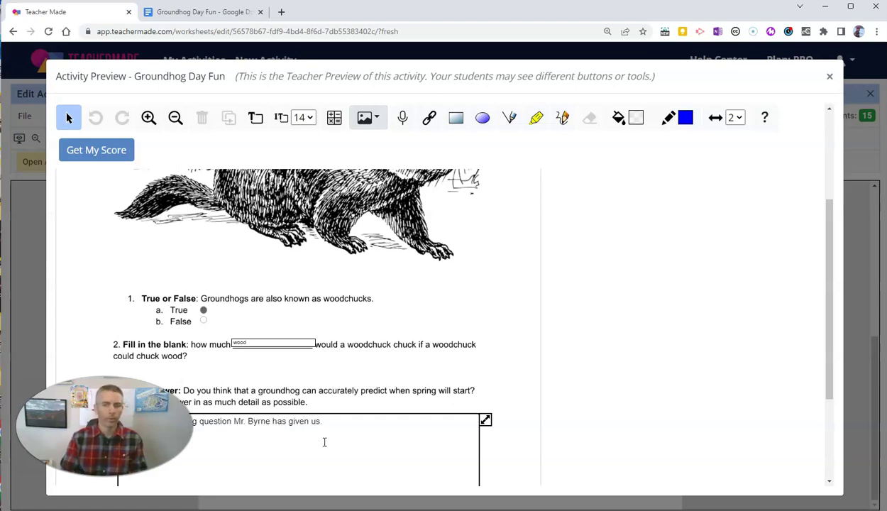
left_click(324, 442)
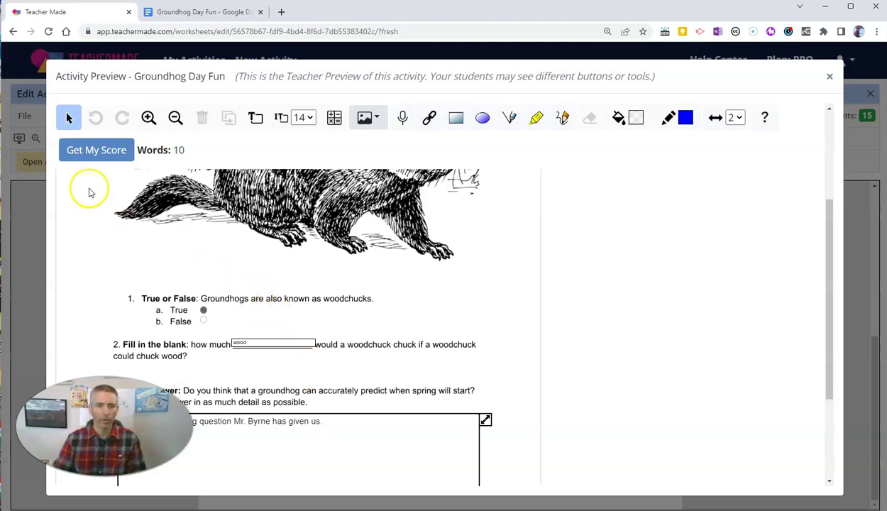
scroll(734, 354, "down", 3)
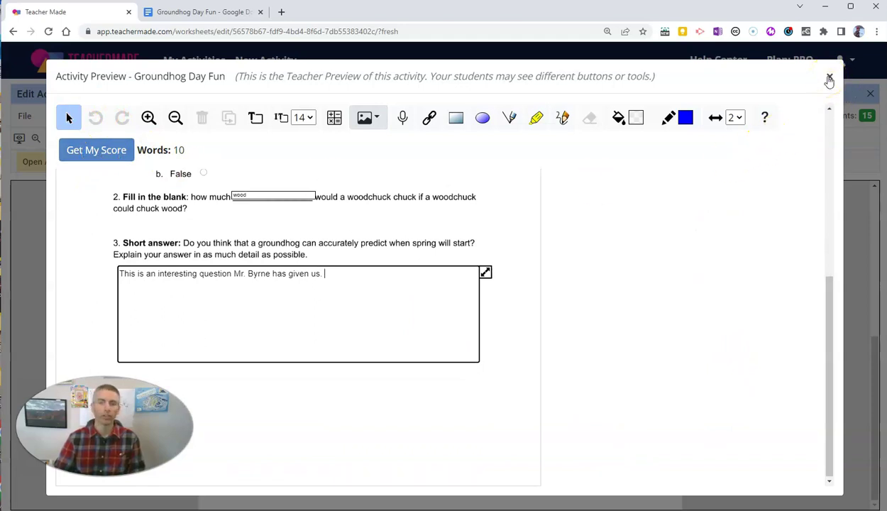
Close the preview and the editor with File > Close, then open Groundhog Day Fun's Activity Detail page
left_click(829, 78)
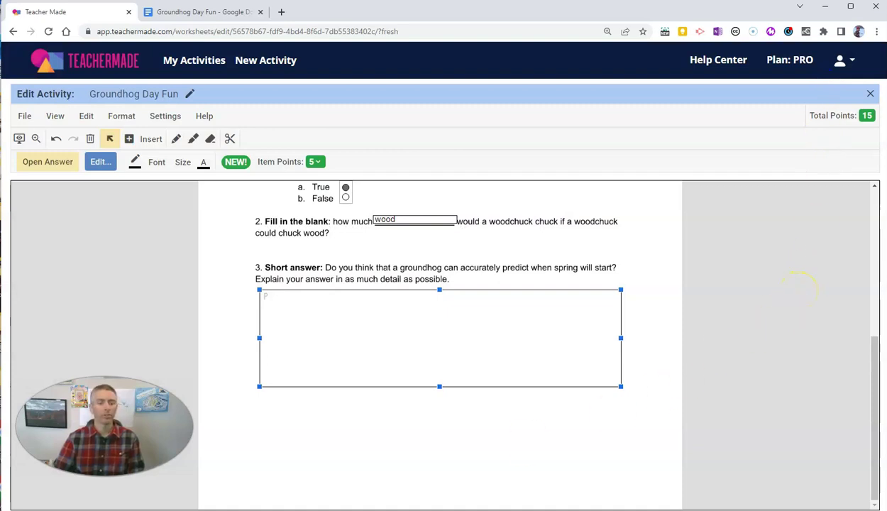
left_click(26, 117)
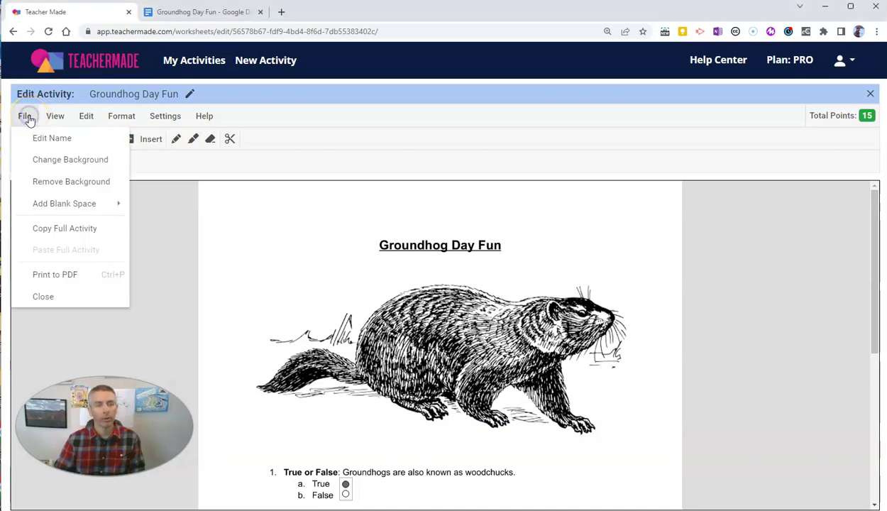
left_click(41, 299)
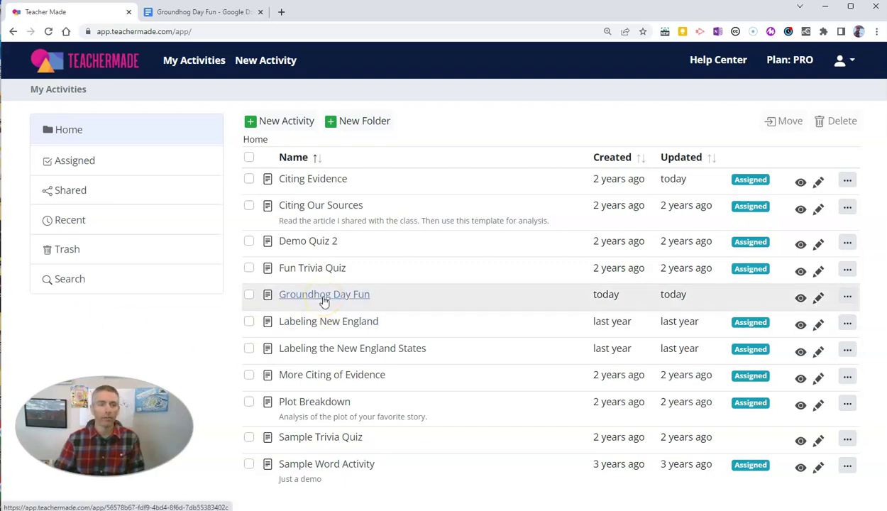
left_click(324, 295)
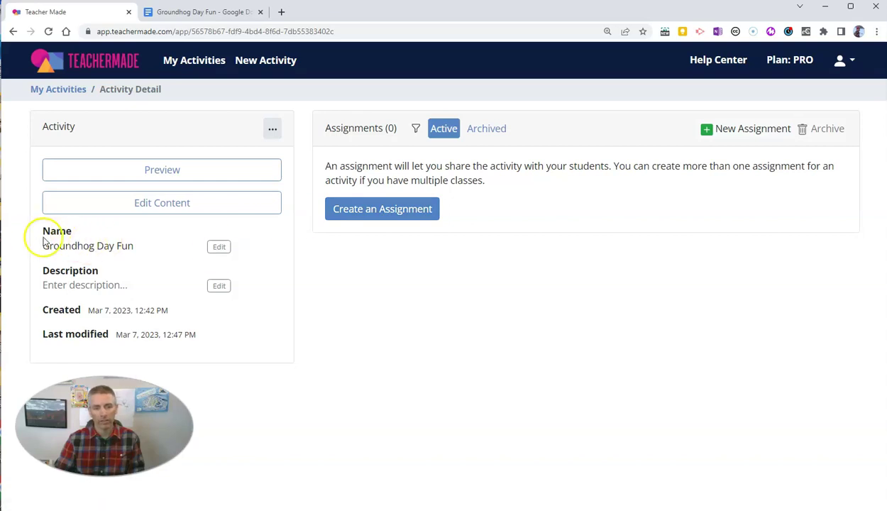
Start a new assignment delivered through TeacherMade with students signing in using Google accounts
left_click(404, 212)
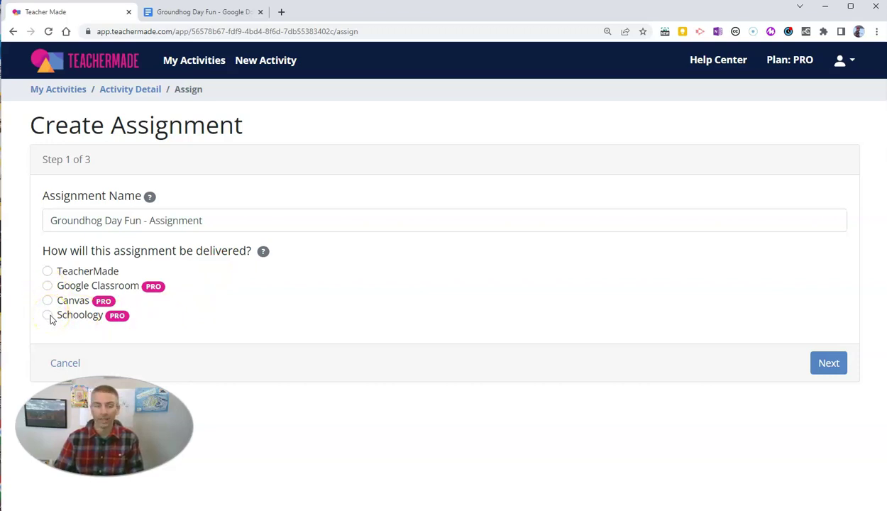
left_click(47, 273)
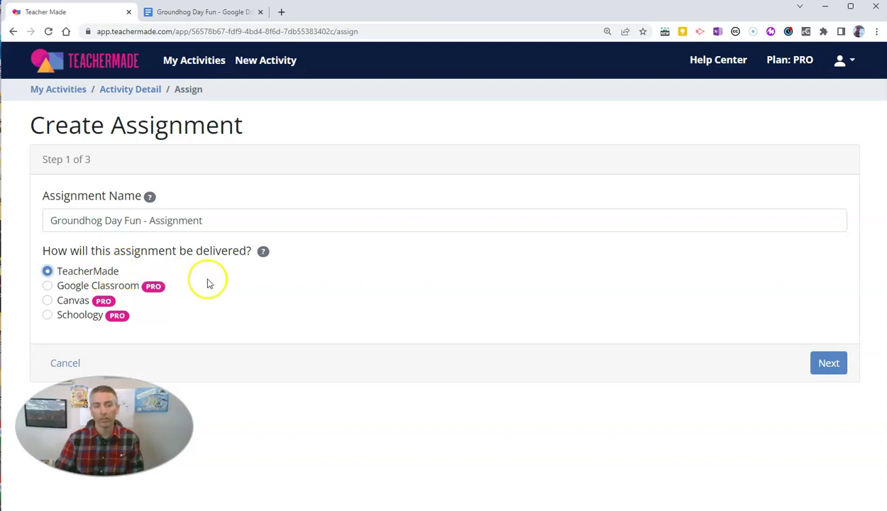
left_click(831, 363)
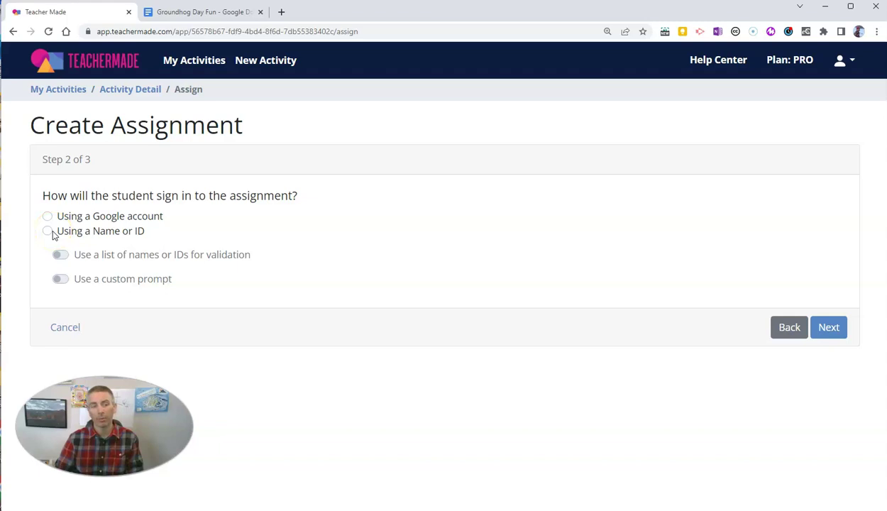
left_click(48, 232)
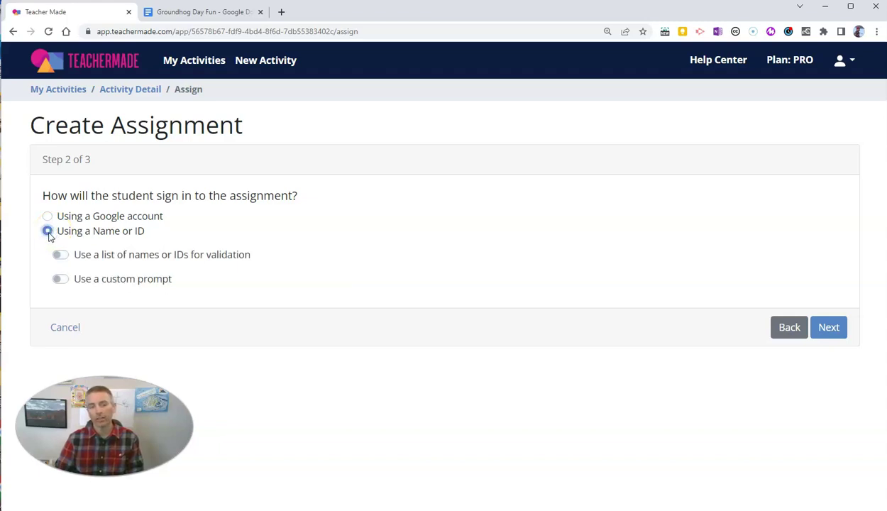
left_click(47, 216)
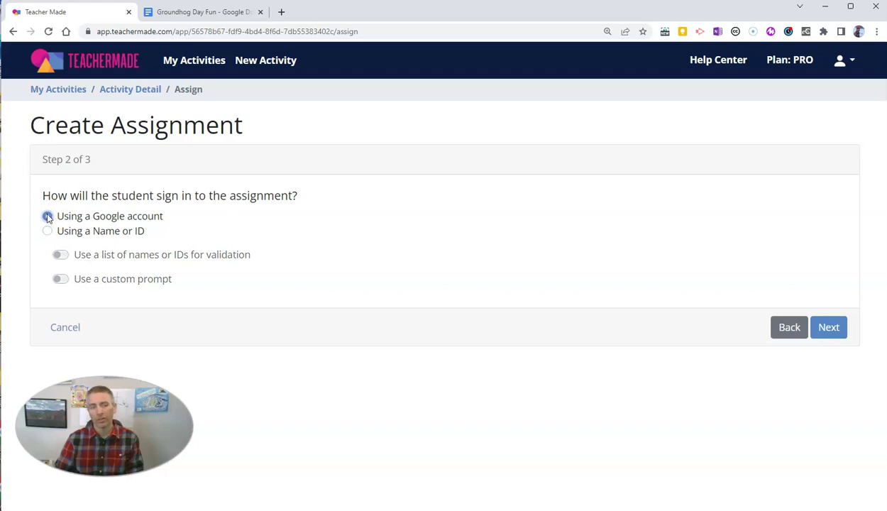
left_click(831, 328)
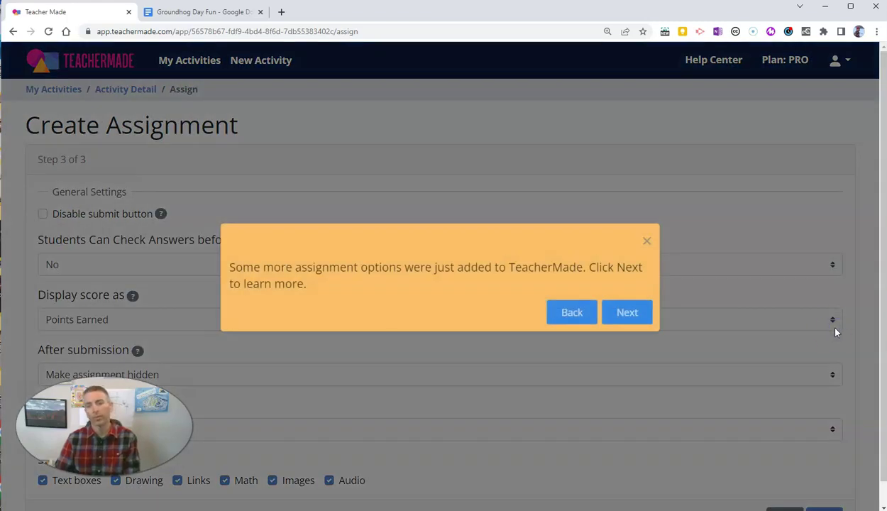
Dismiss the options tour, keep No for checking answers before submission, and save the assignment
left_click(628, 313)
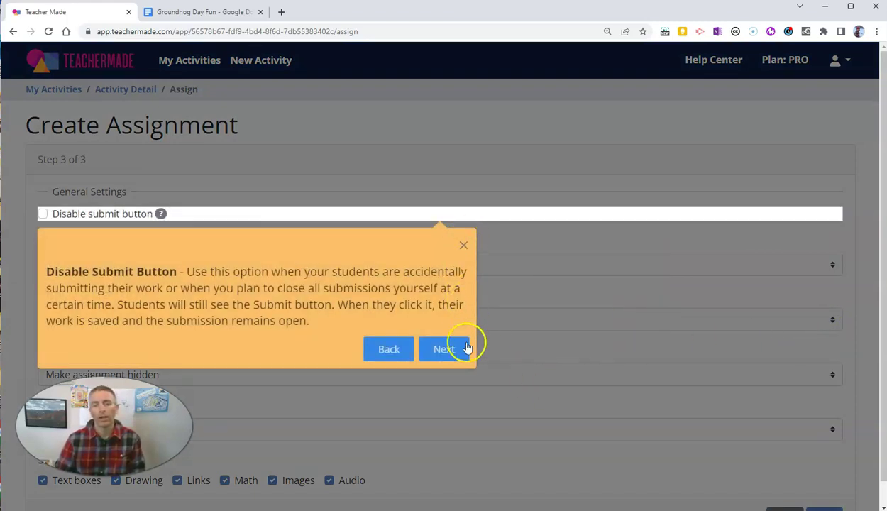
left_click(457, 358)
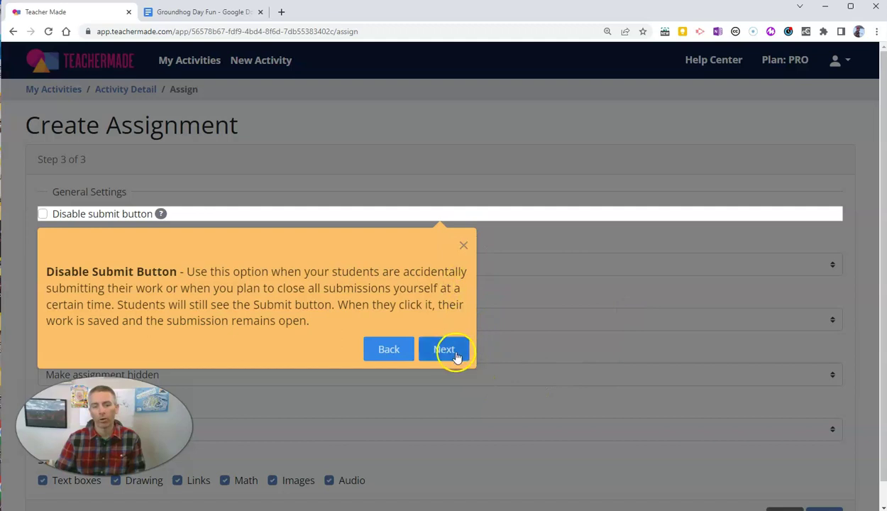
left_click(464, 245)
scroll(461, 334, "down", 1)
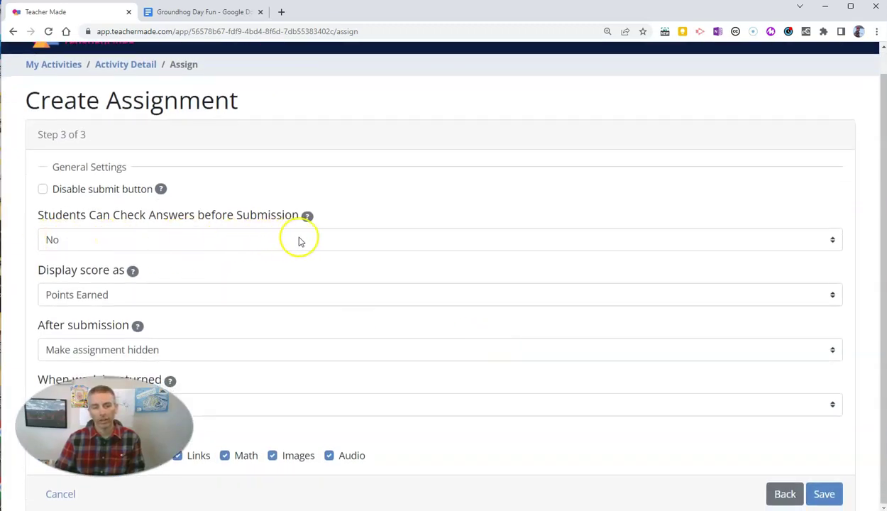
left_click(780, 248)
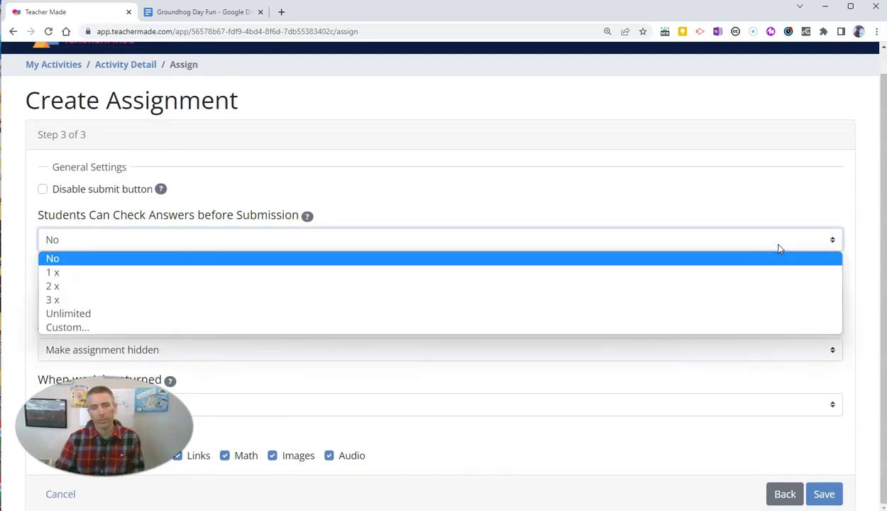
left_click(779, 246)
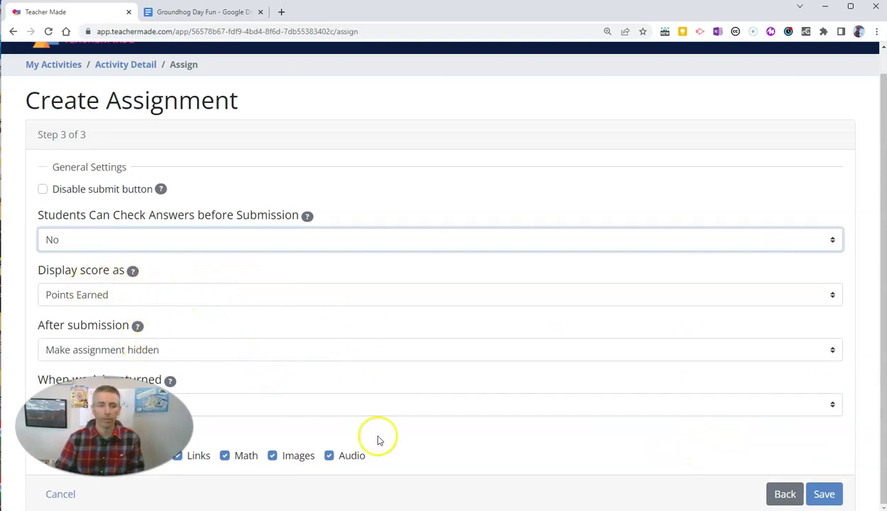
left_click_drag(132, 471, 149, 356)
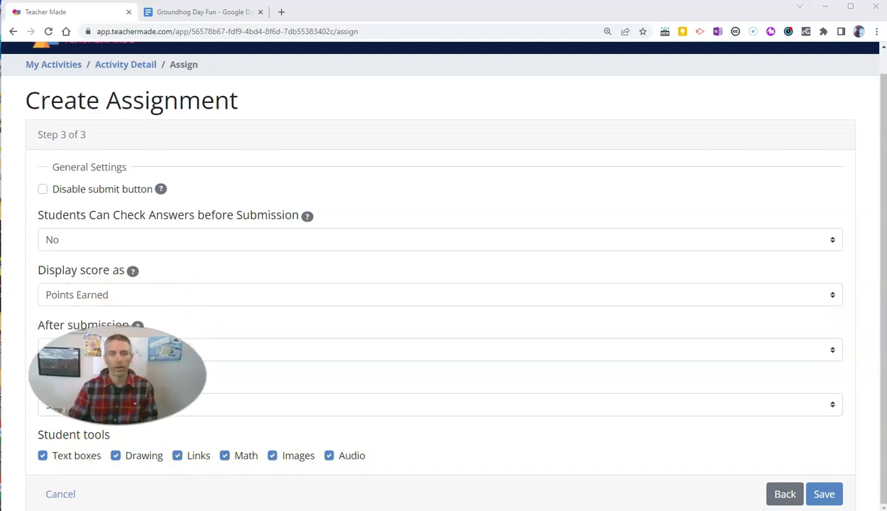
left_click(825, 493)
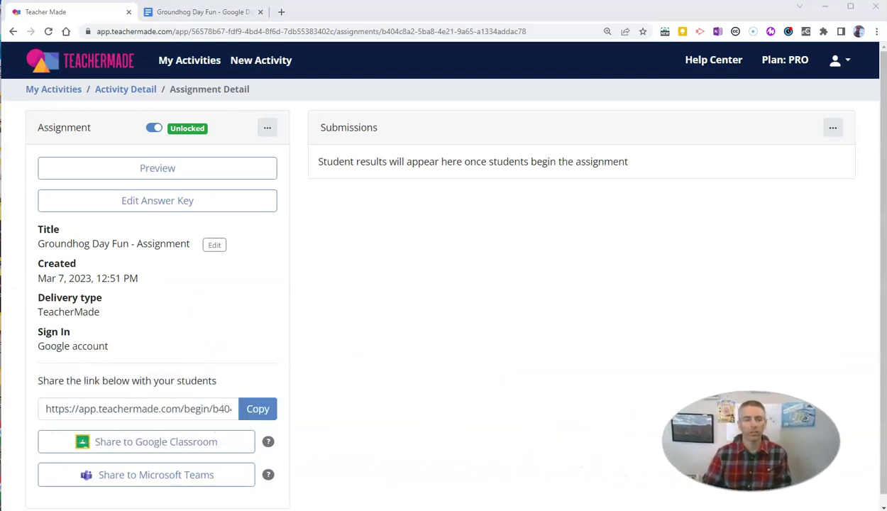
Copy the student share link and switch to the Incognito window showing the assignment's Begin page
left_click(254, 409)
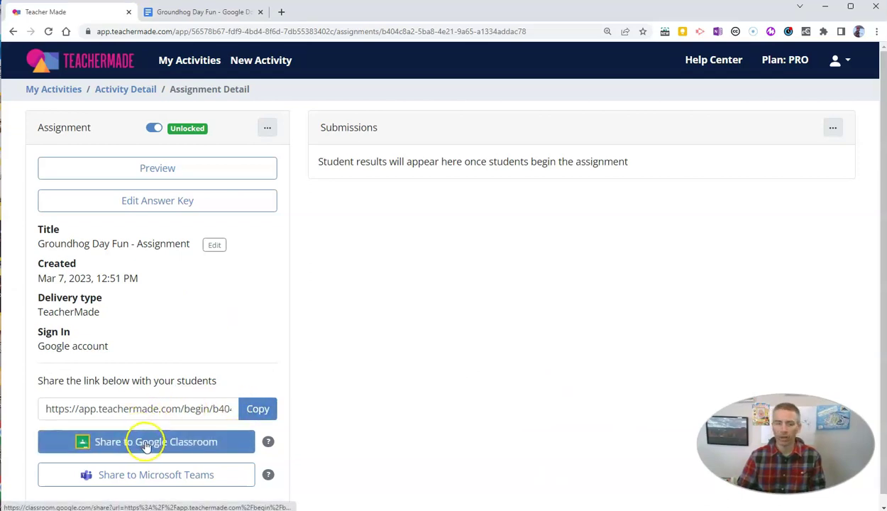
left_click(263, 412)
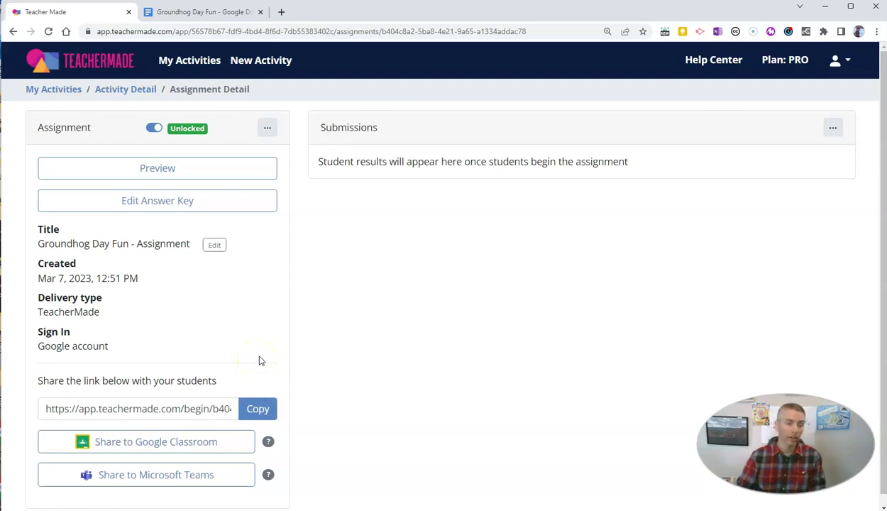
left_click(60, 508)
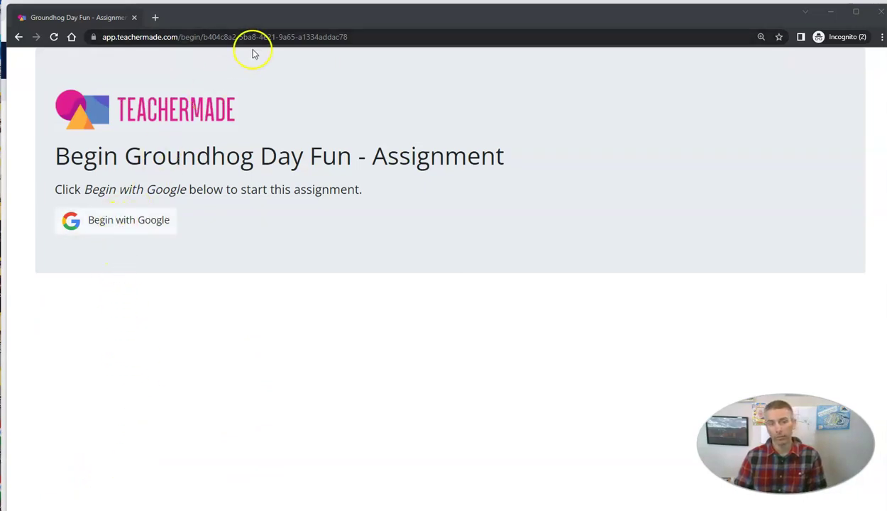
Begin with Google and sign in as the demo student using the saved account and its password
left_click(137, 233)
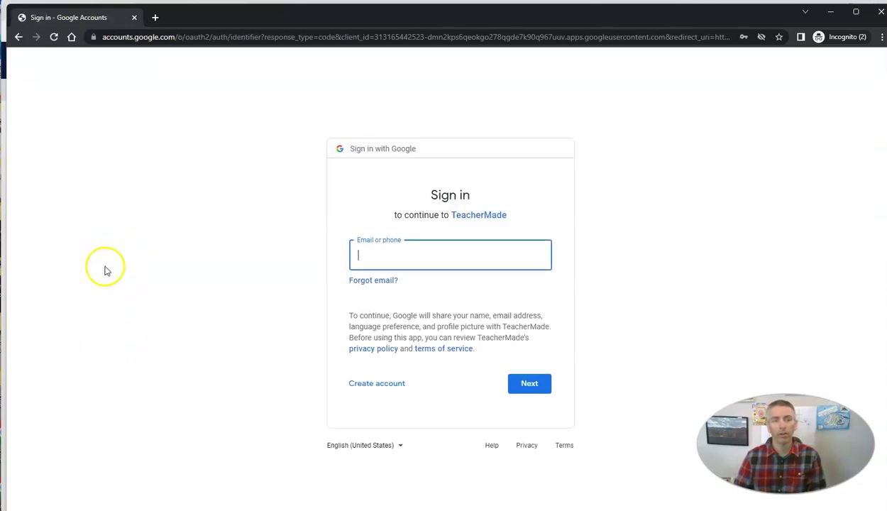
left_click(494, 286)
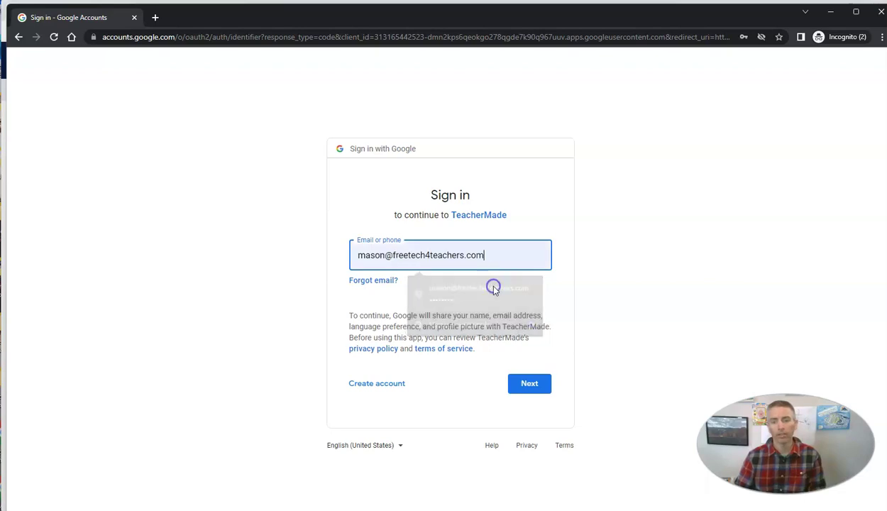
left_click(534, 383)
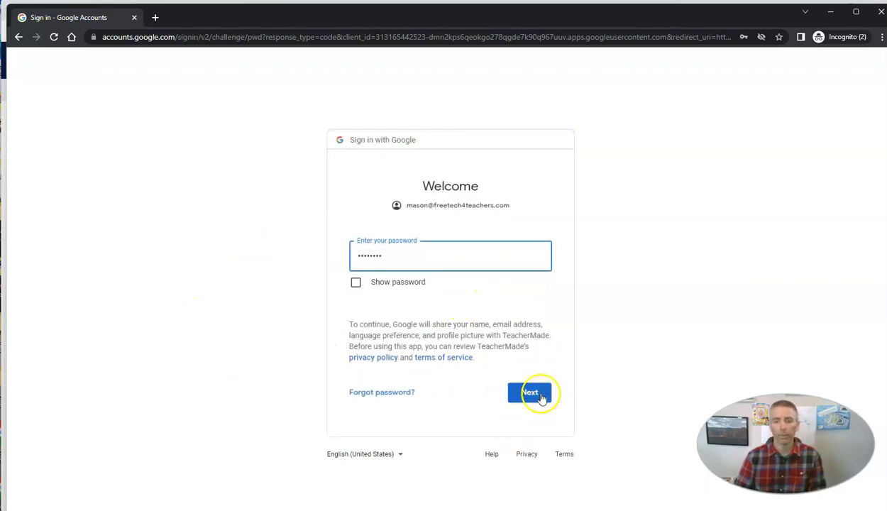
left_click(536, 393)
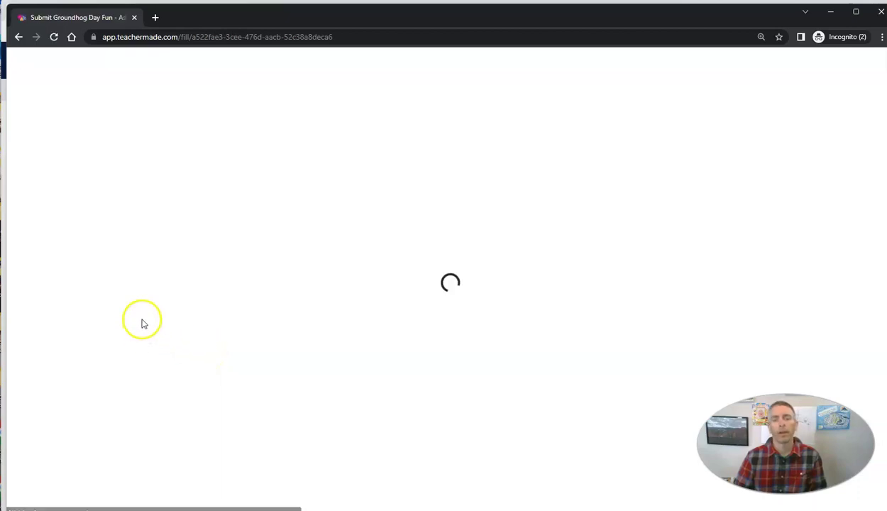
As the student, answer True for question 1 and fill the blank with 'wood'
scroll(590, 316, "down", 1)
left_click(154, 364)
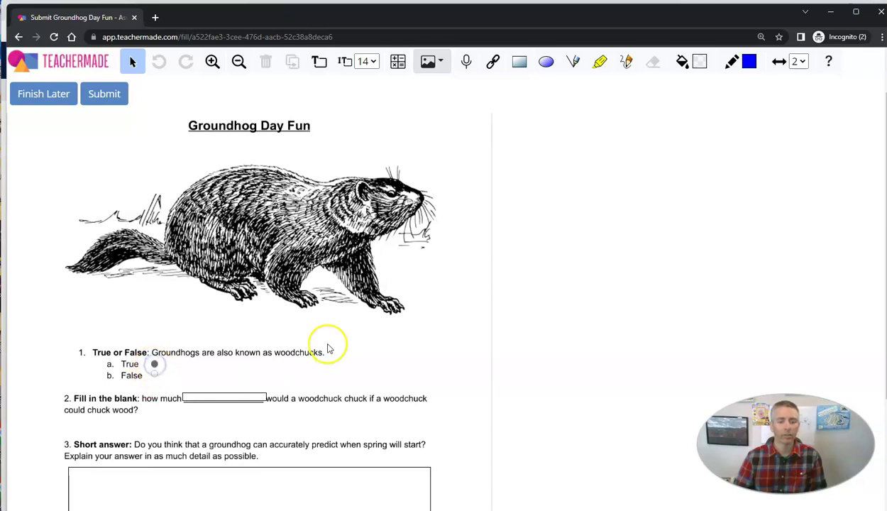
scroll(284, 352, "down", 2)
left_click(202, 287)
type("wood")
Write the short answer about hibernation for question 3 and submit the work, confirming with Yes
left_click(210, 384)
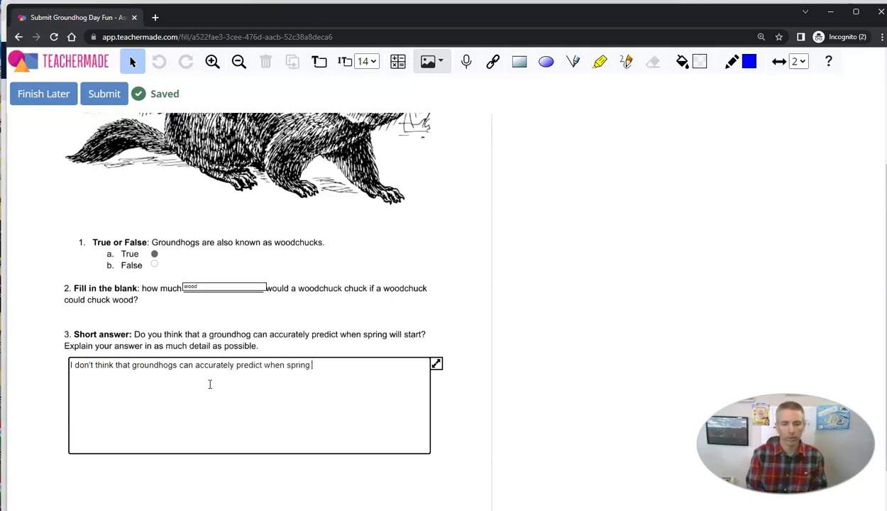
type("it")
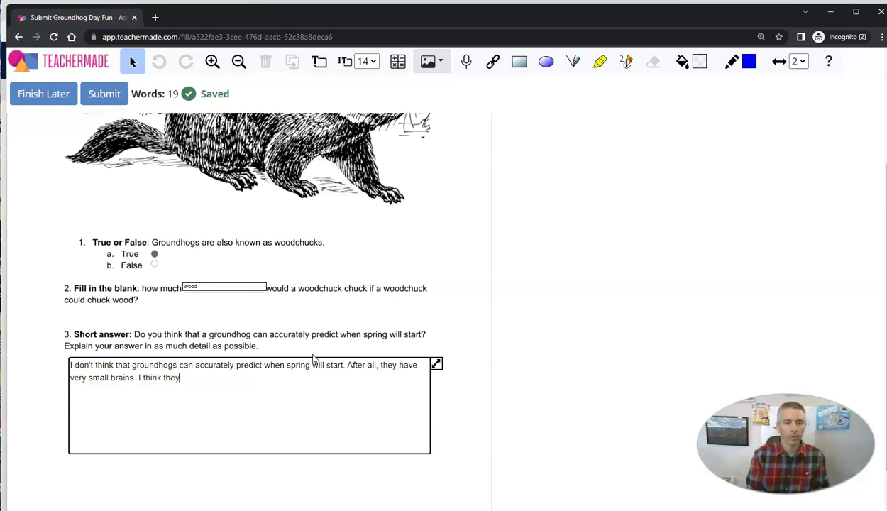
type("just wake up from hib")
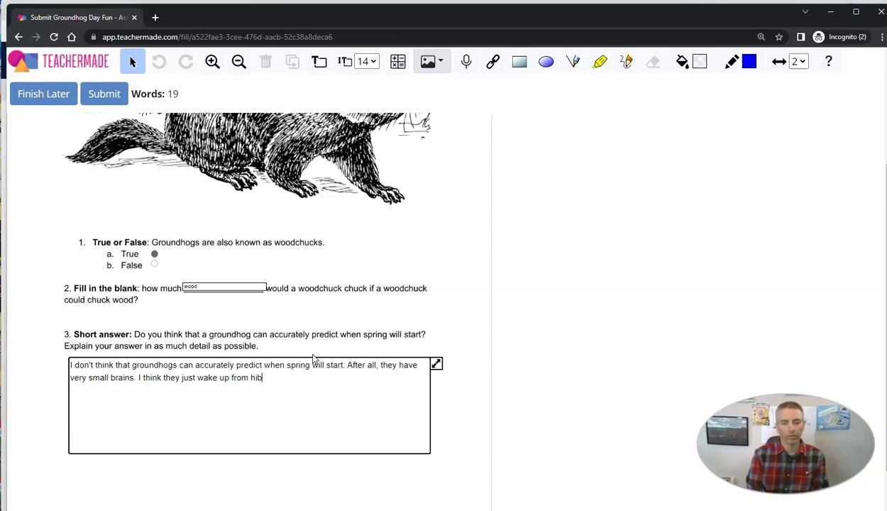
type("n when they get hungry.")
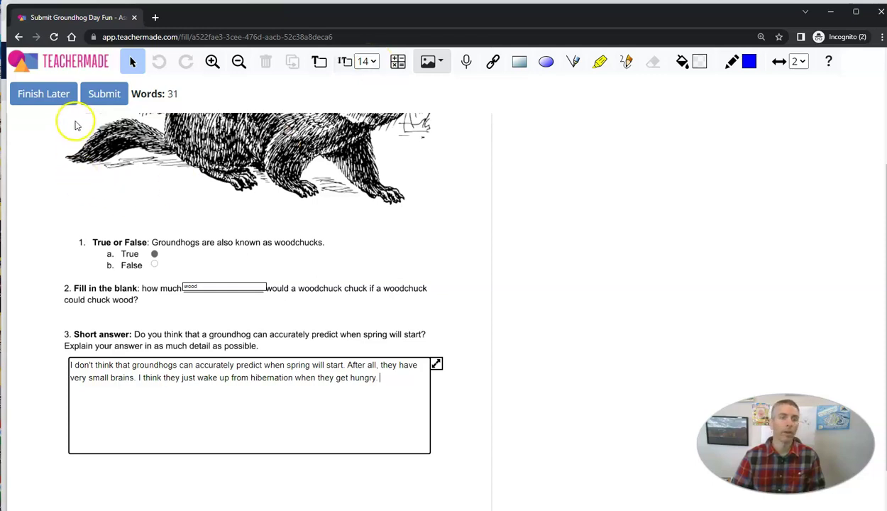
left_click(107, 98)
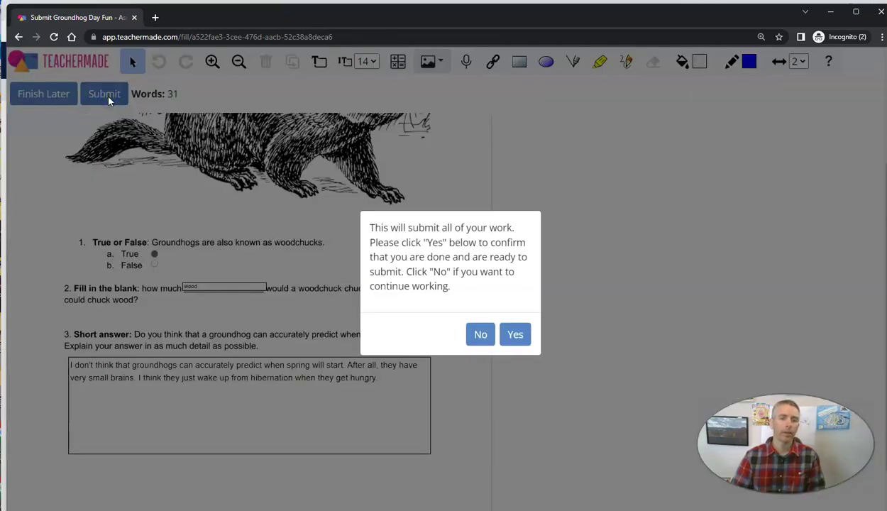
left_click(516, 344)
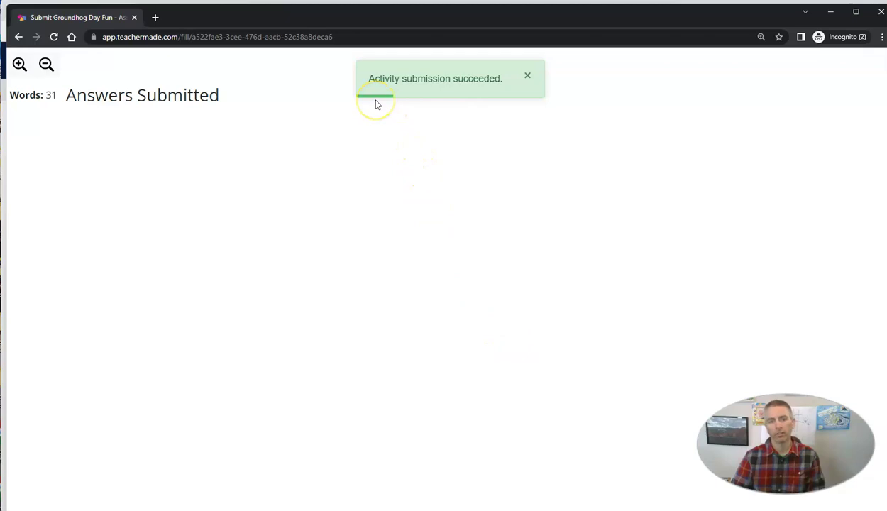
Close the Incognito window, reload, and open the student's submission with Review Submission
left_click(880, 19)
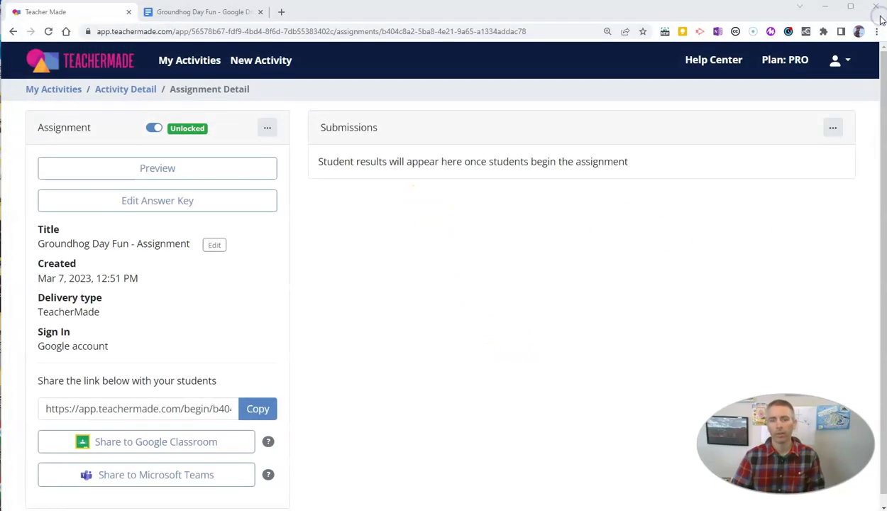
left_click(48, 33)
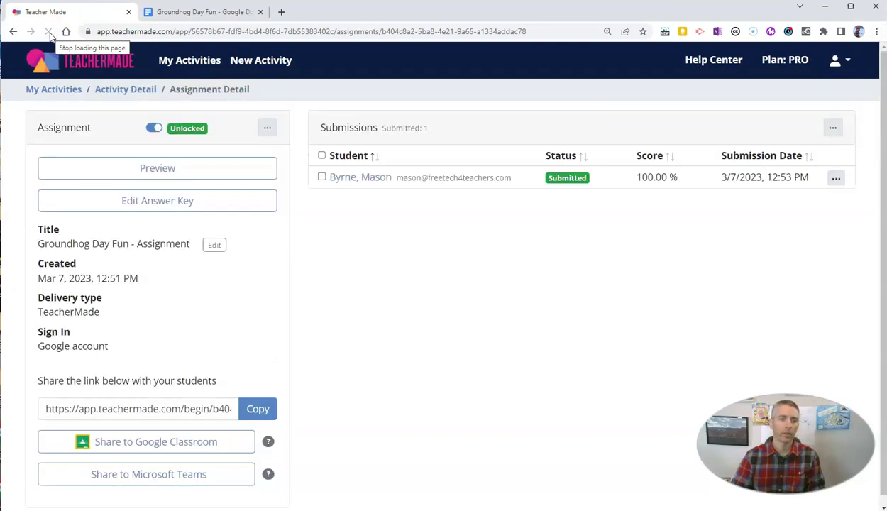
left_click(49, 35)
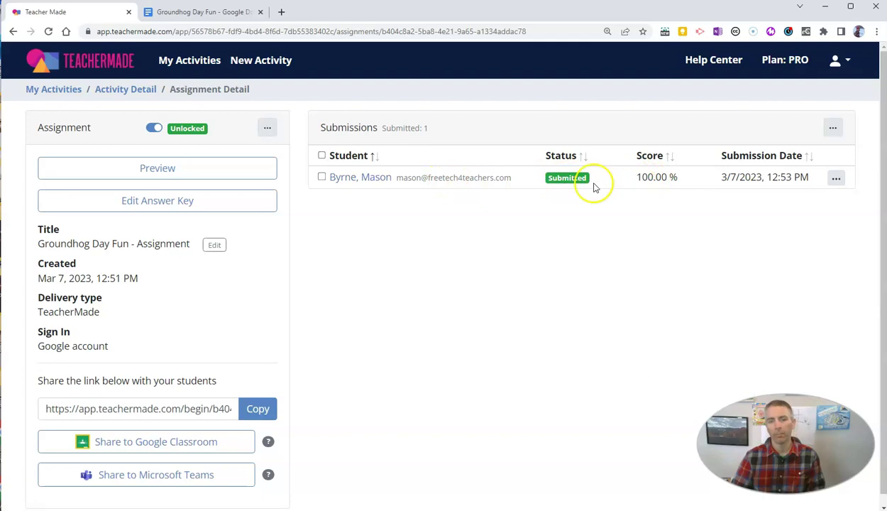
left_click(838, 178)
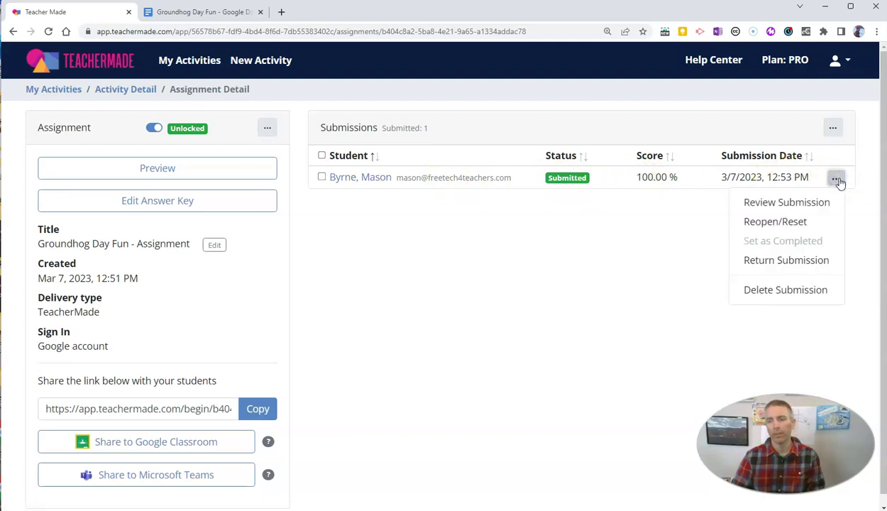
left_click(807, 206)
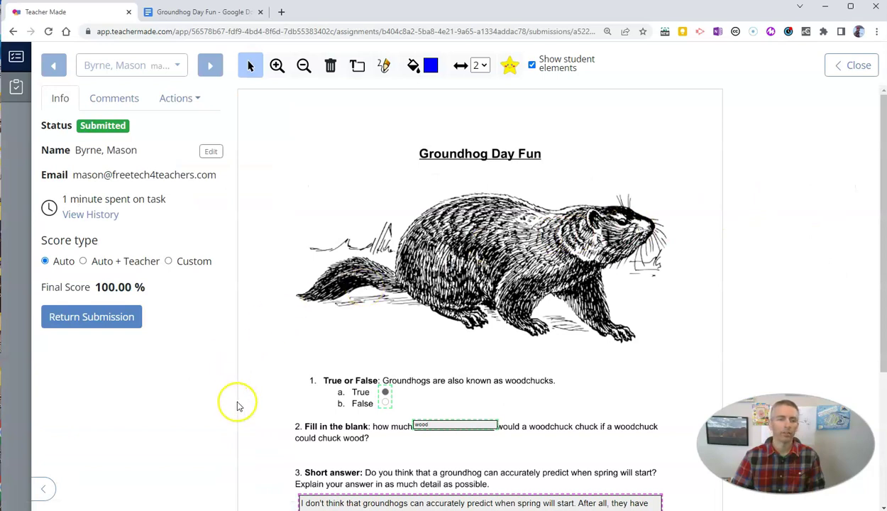
scroll(380, 361, "down", 1)
scroll(377, 361, "down", 1)
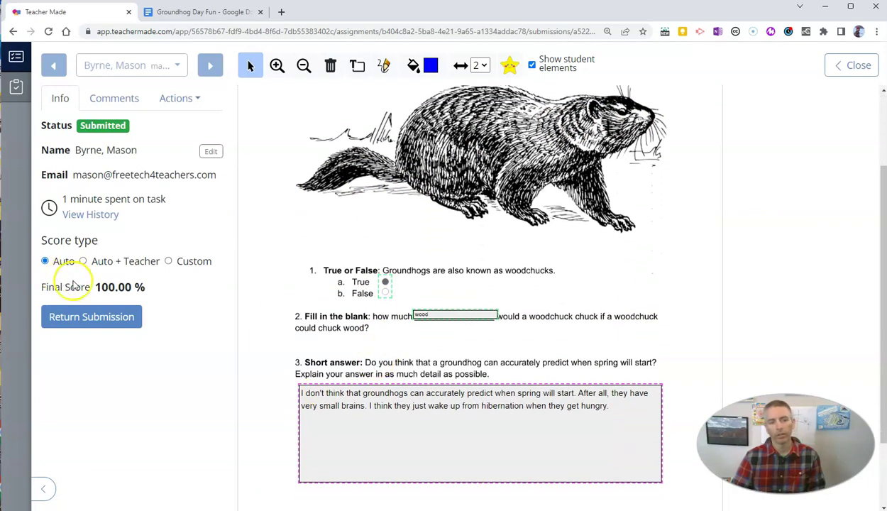
scroll(426, 426, "down", 1)
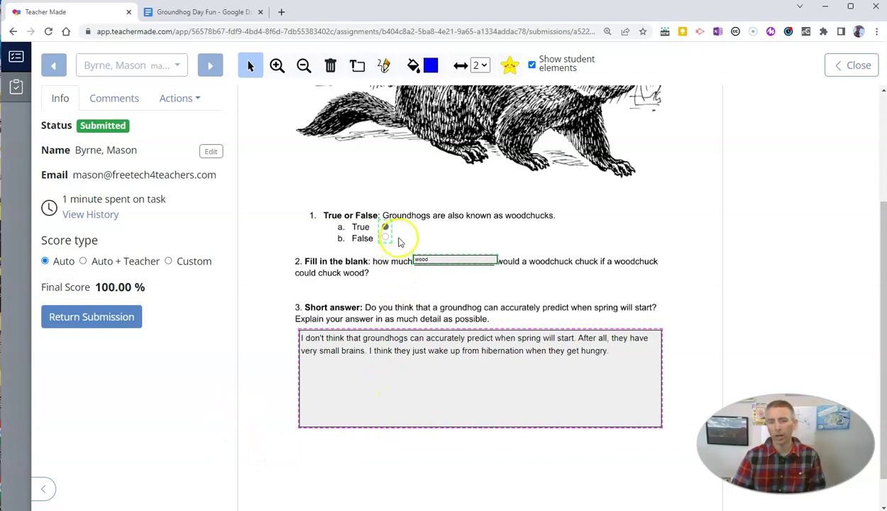
scroll(398, 267, "up", 1)
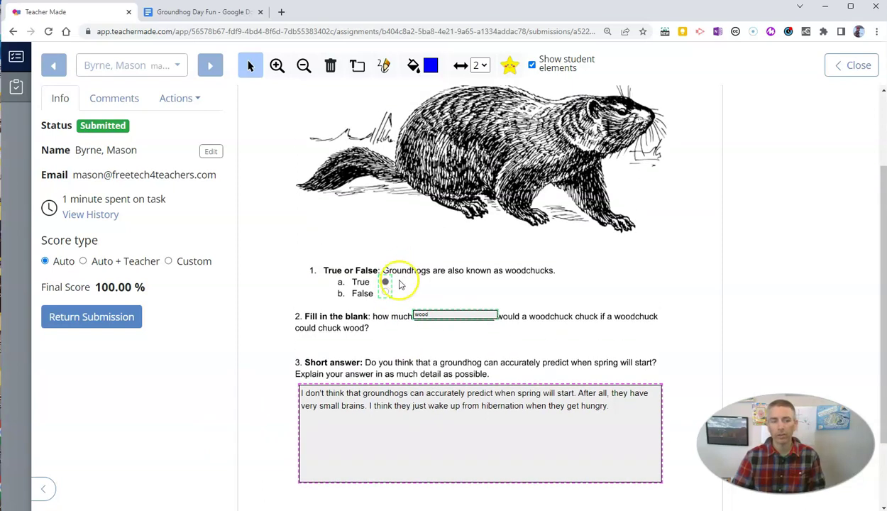
Grade with Auto + Teacher at 15/15 teacher points and return the submission
left_click(82, 262)
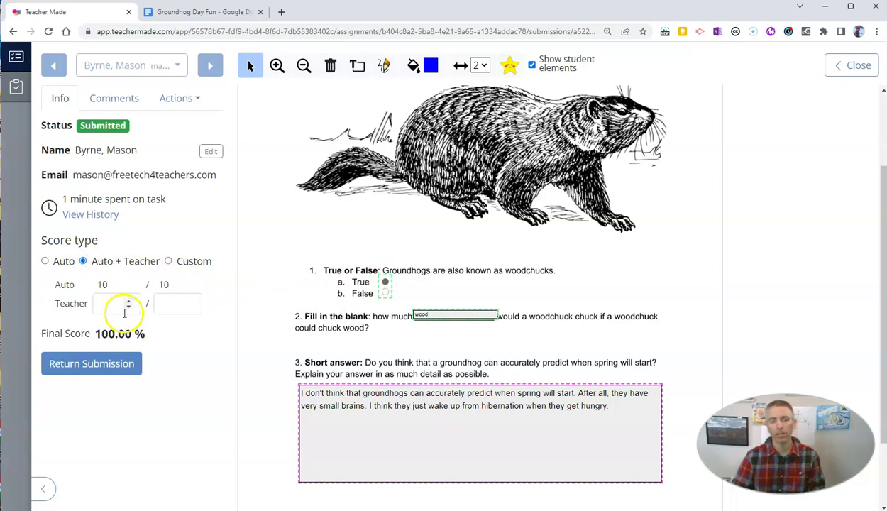
left_click(120, 303)
type("5")
left_click(177, 302)
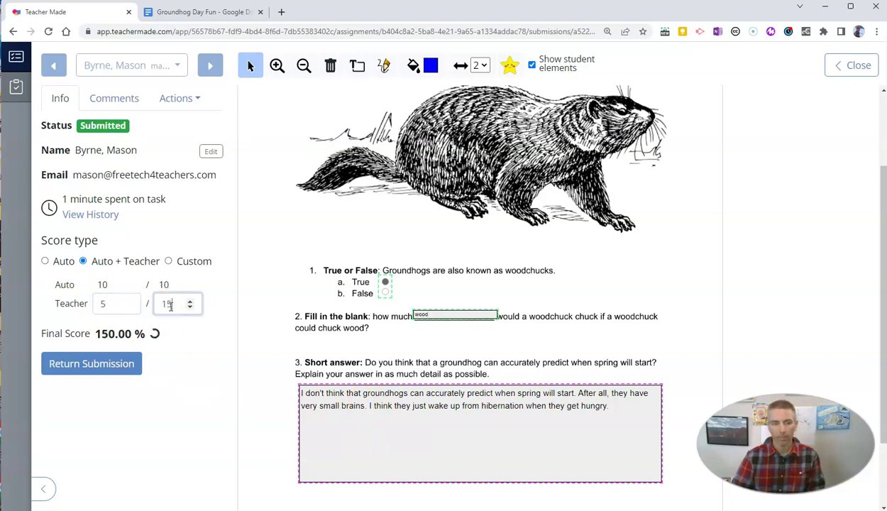
left_click(99, 306)
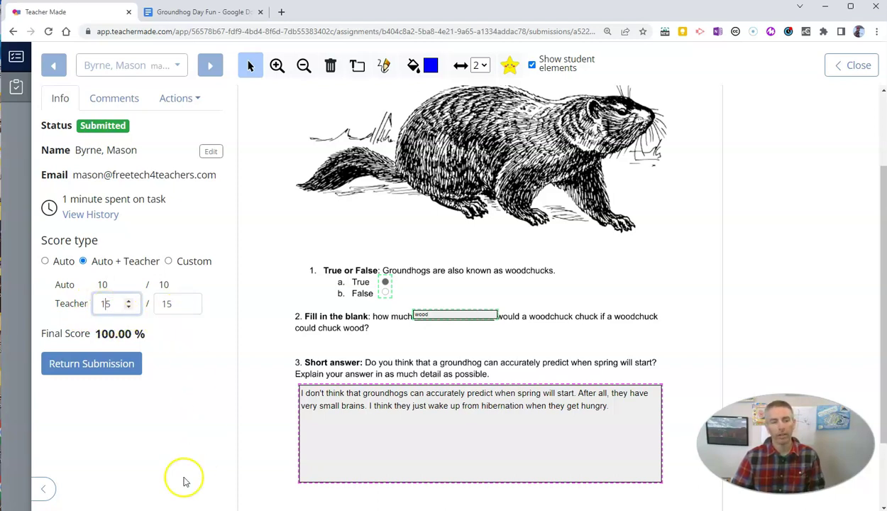
left_click(91, 366)
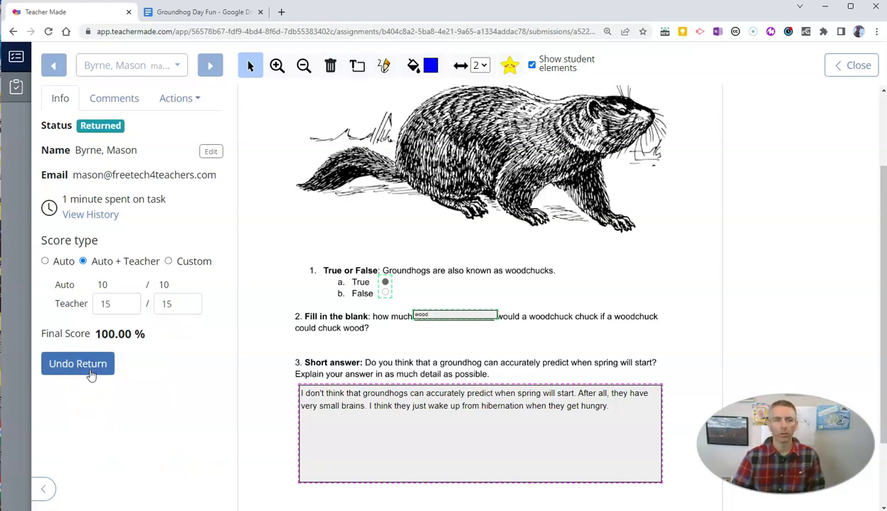